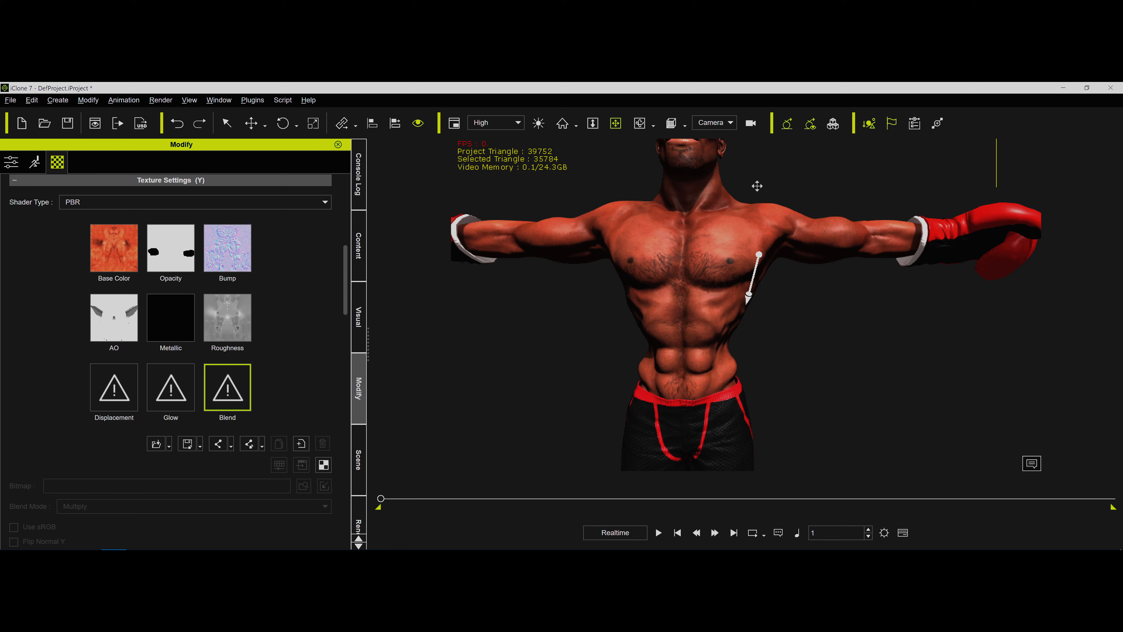
Step: Shift the Base Color texture's hue to 24 at frame 307 of the timeline
left_click(127, 259)
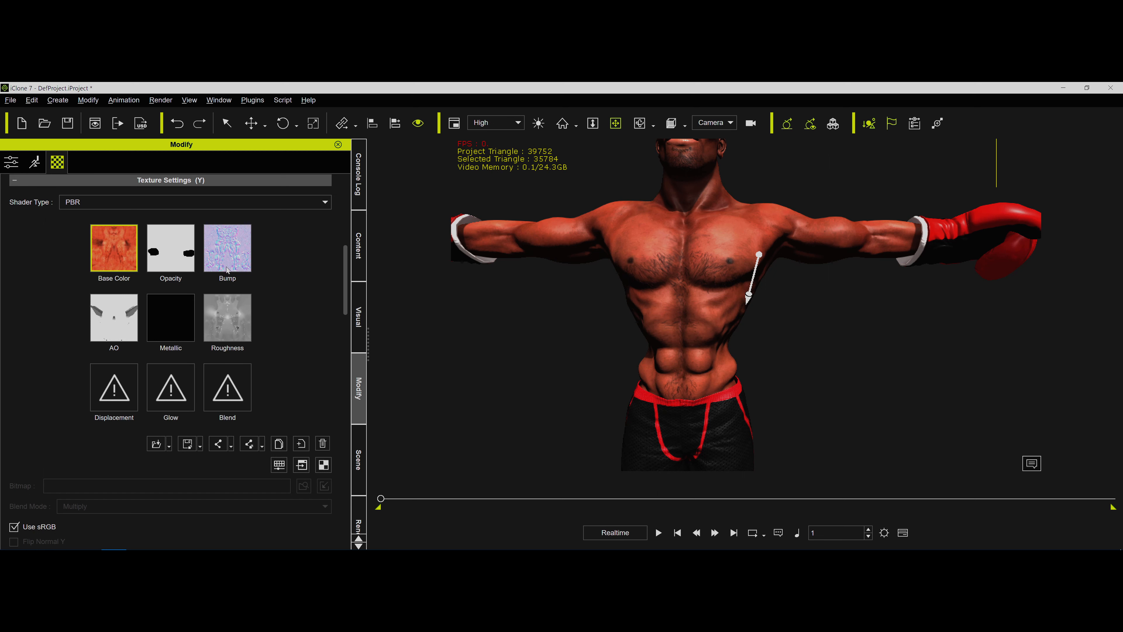
right_click(105, 249)
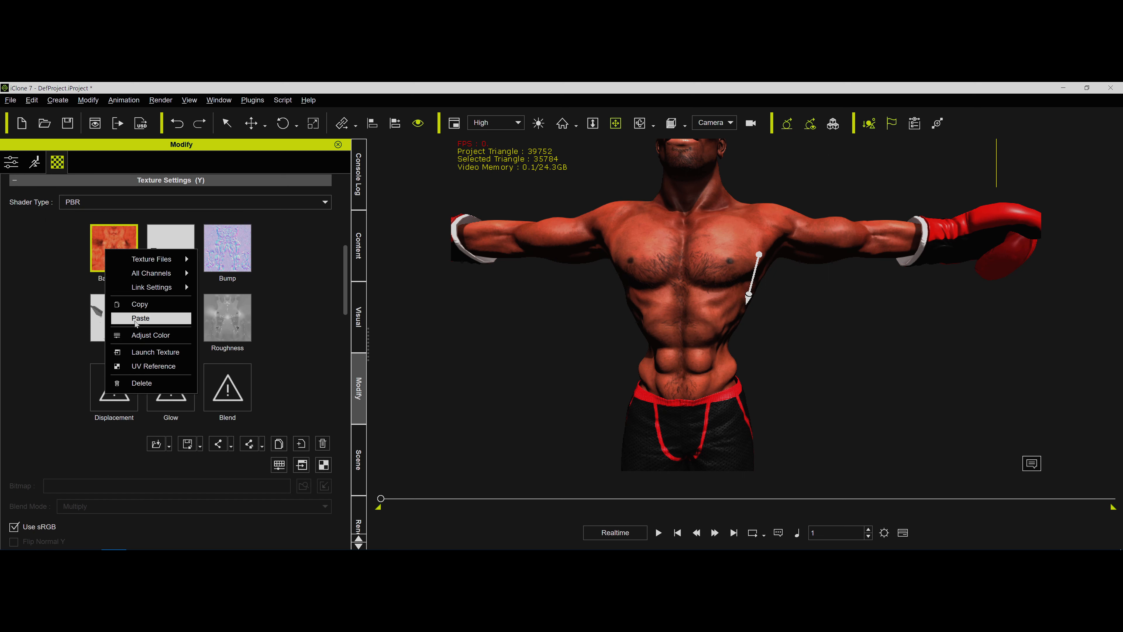
left_click(141, 336)
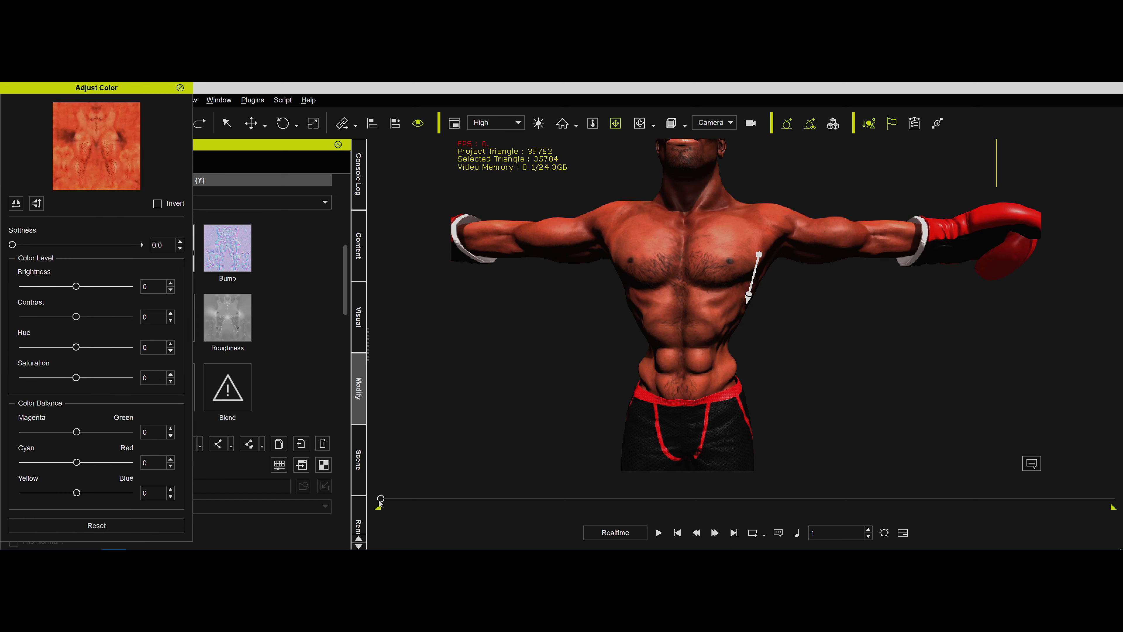
left_click(505, 499)
left_click_drag(76, 347, 90, 348)
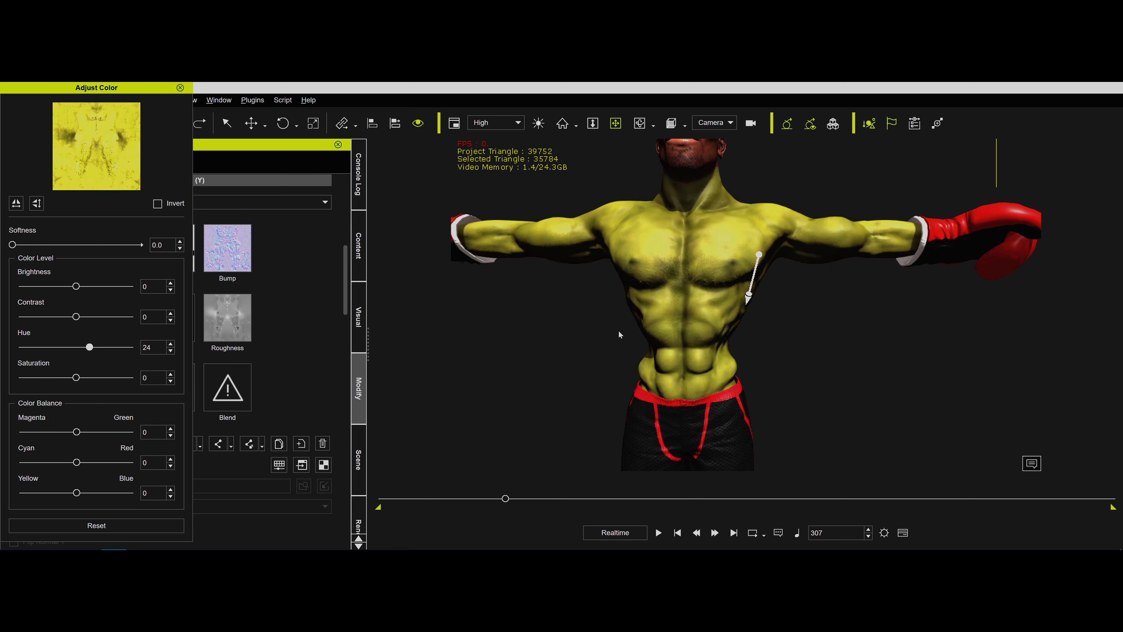
left_click(505, 499)
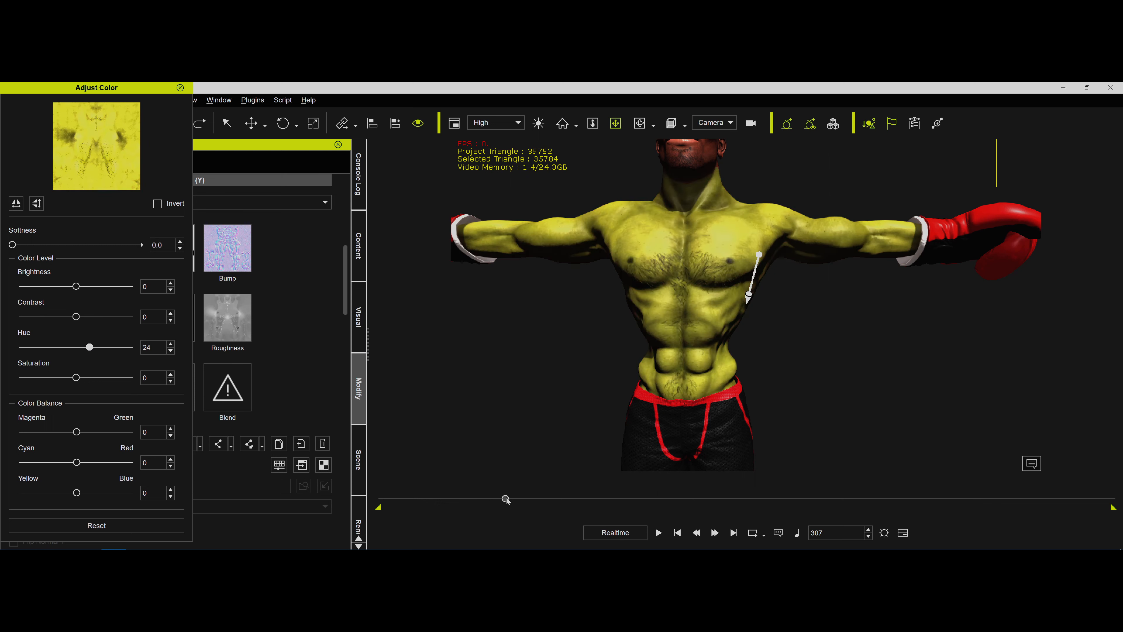
Step: Return to frame 1, reset the Base Color texture's color adjustments, and close the color adjustment dialog
left_click_drag(506, 498, 330, 499)
left_click(137, 524)
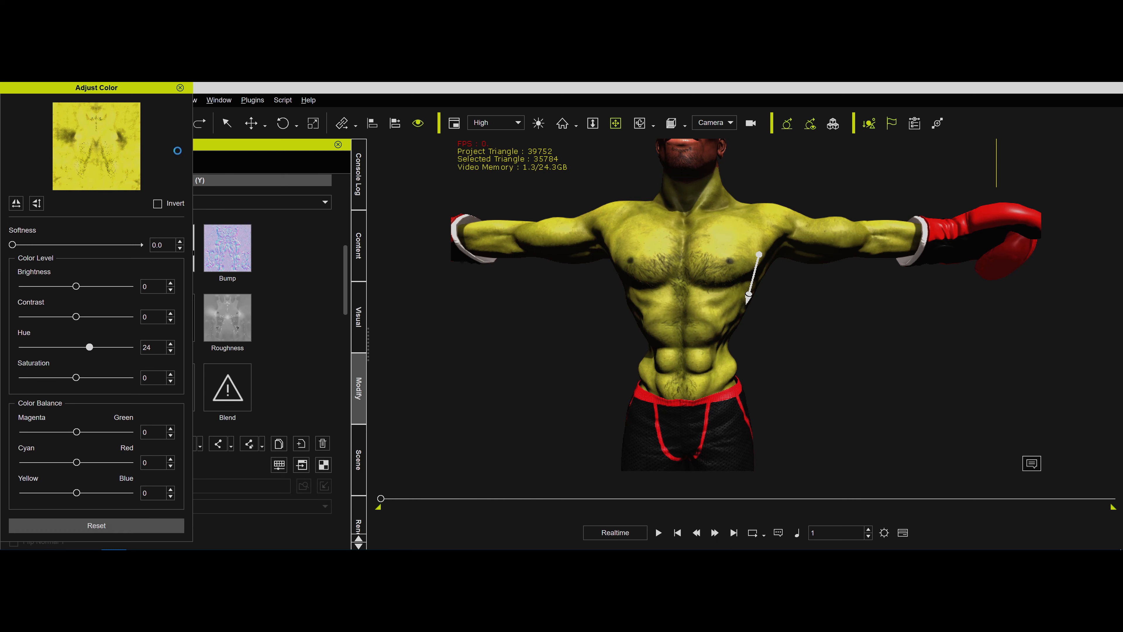
left_click(180, 87)
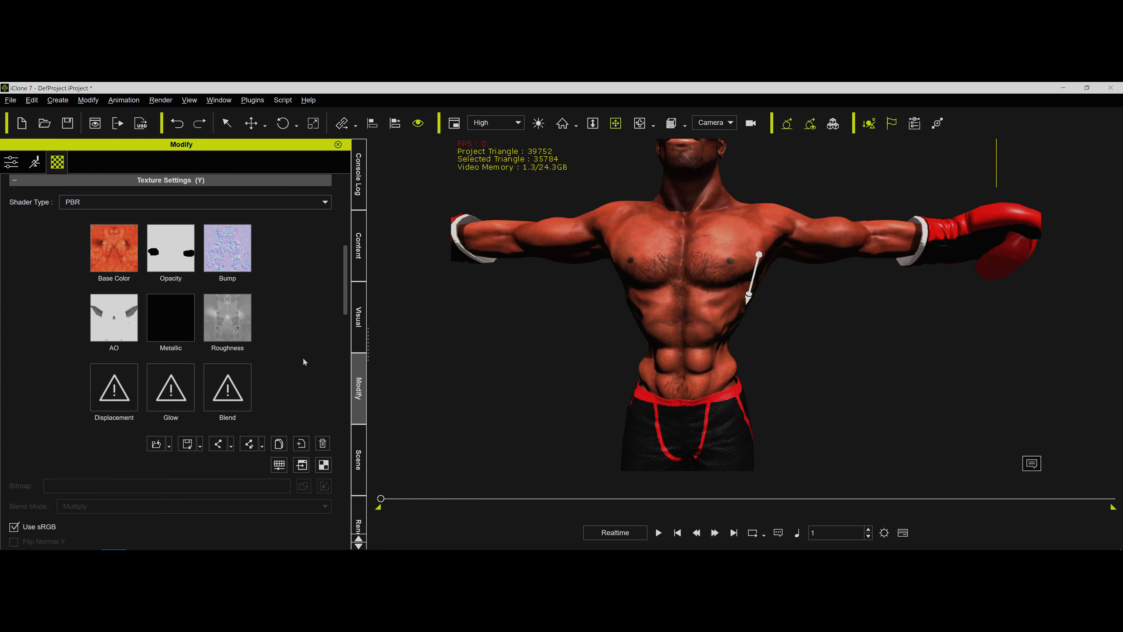
Step: Change the material's diffuse color to pink #ff557f at frame 307, and return the timeline to frame 1
scroll(291, 270, "down", 5)
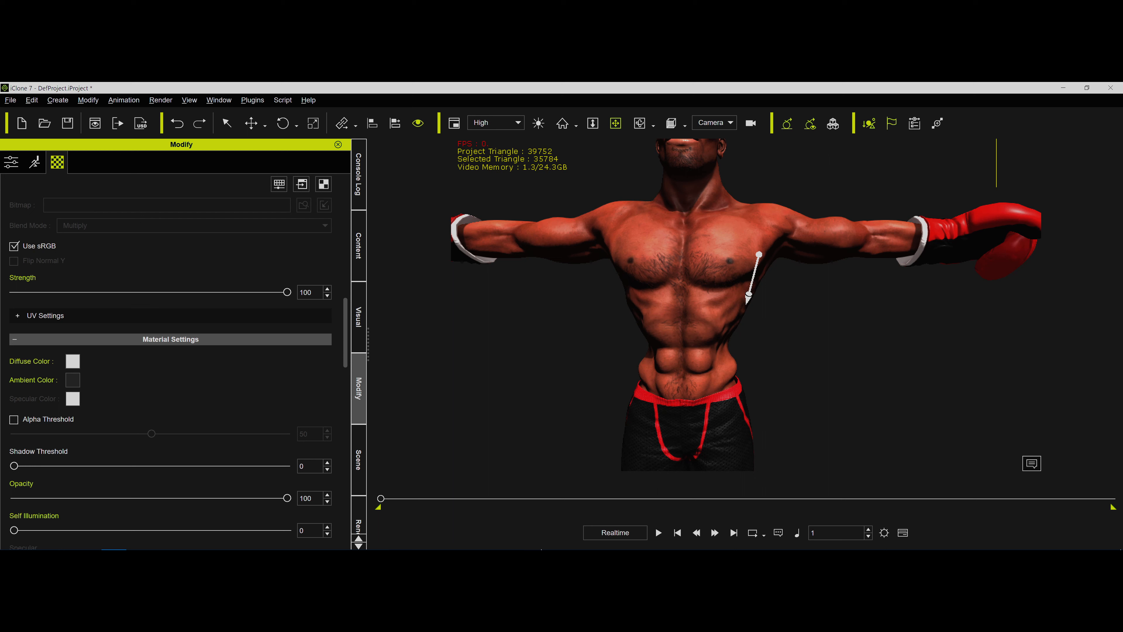
left_click_drag(381, 498, 505, 498)
left_click(74, 363)
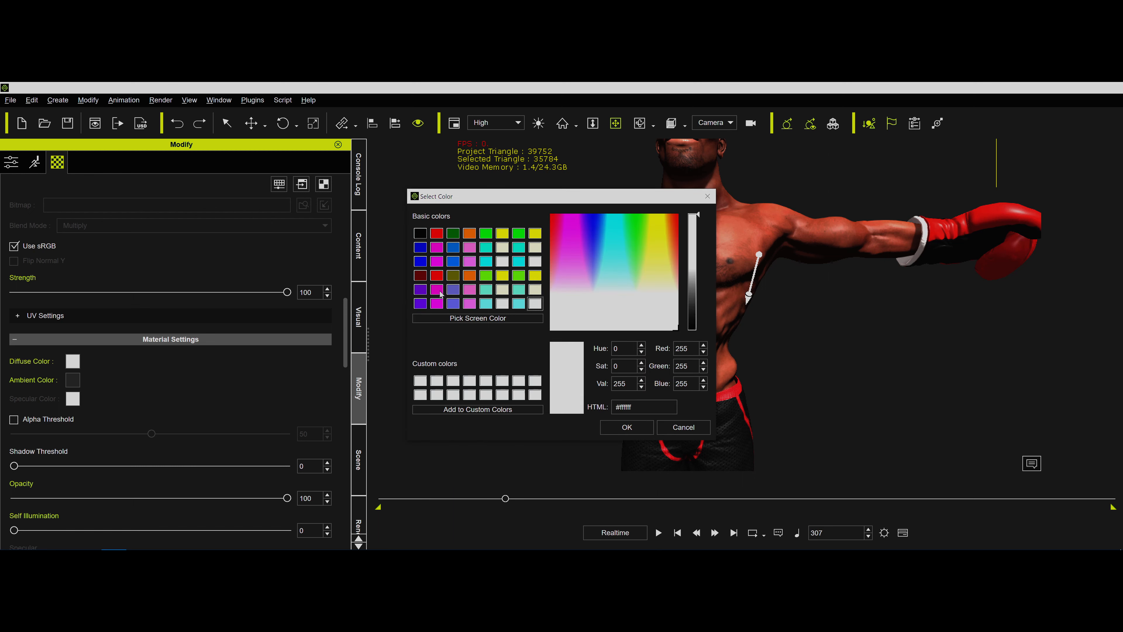
left_click(469, 290)
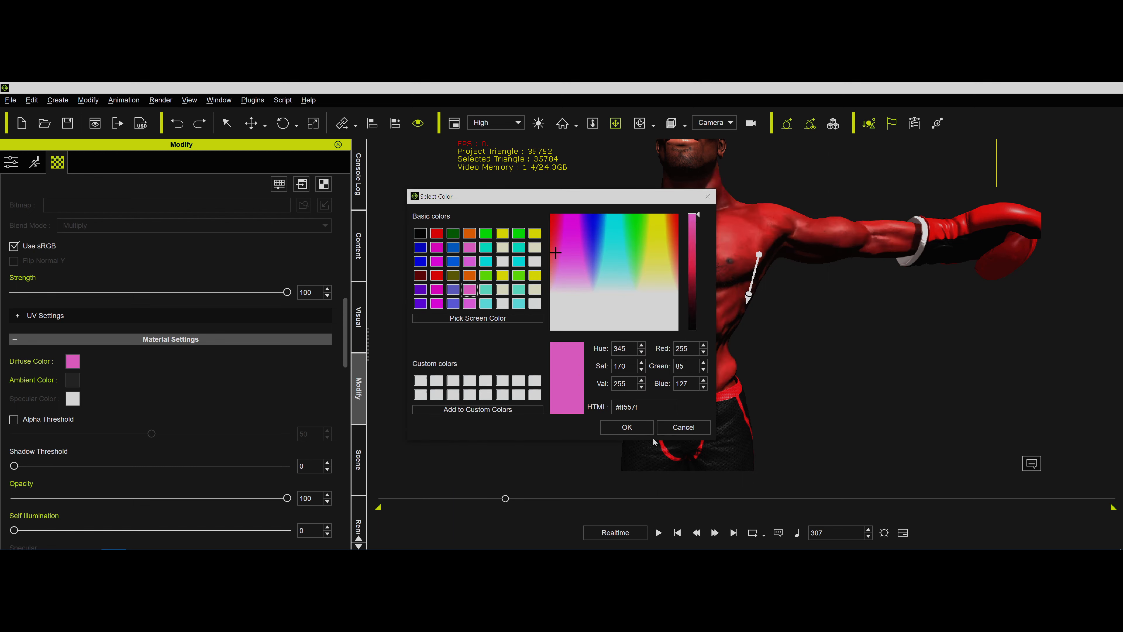
left_click(627, 427)
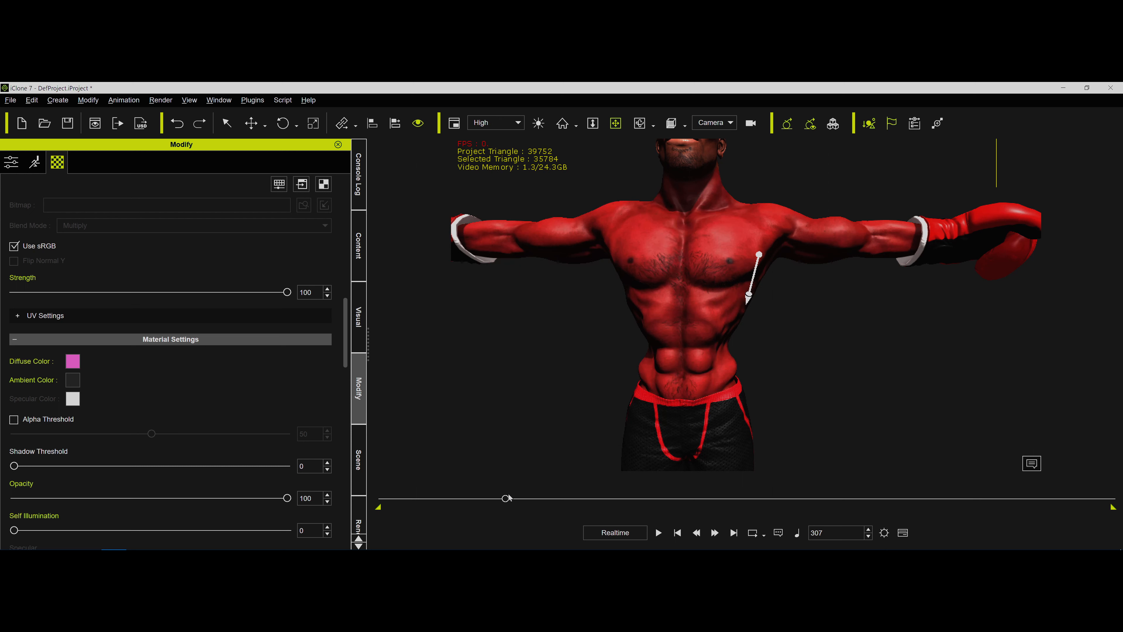
left_click_drag(506, 498, 374, 509)
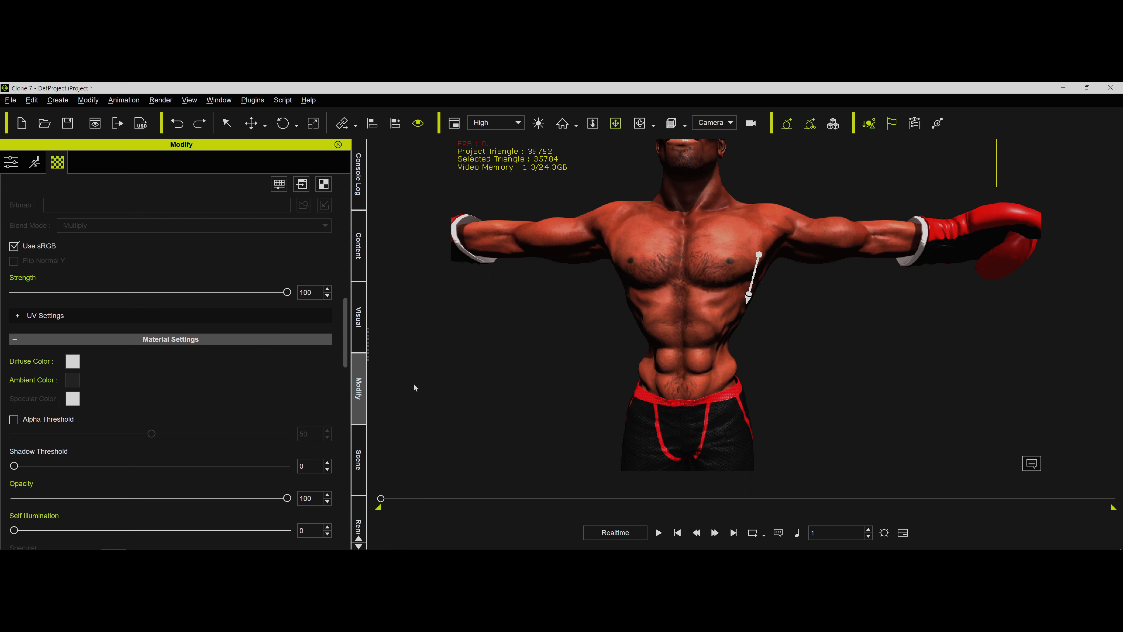
mouse_move(382, 499)
left_mouse_down()
mouse_move(602, 499)
mouse_move(382, 499)
left_mouse_up()
scroll(286, 275, "up", 5)
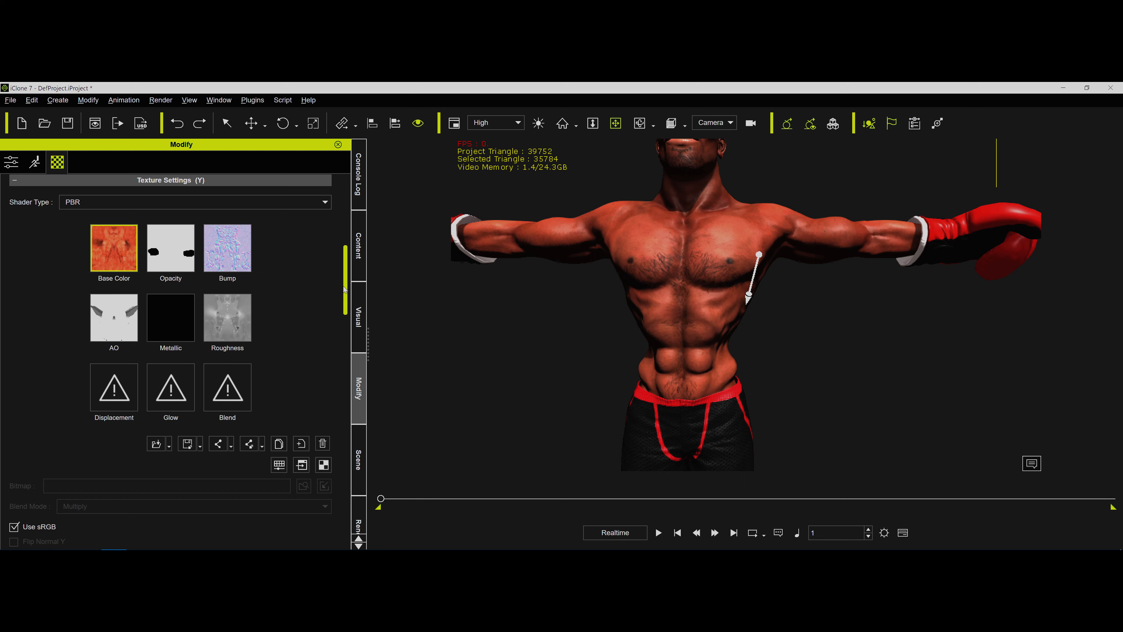
scroll(344, 290, "down", 3)
double_click(227, 310)
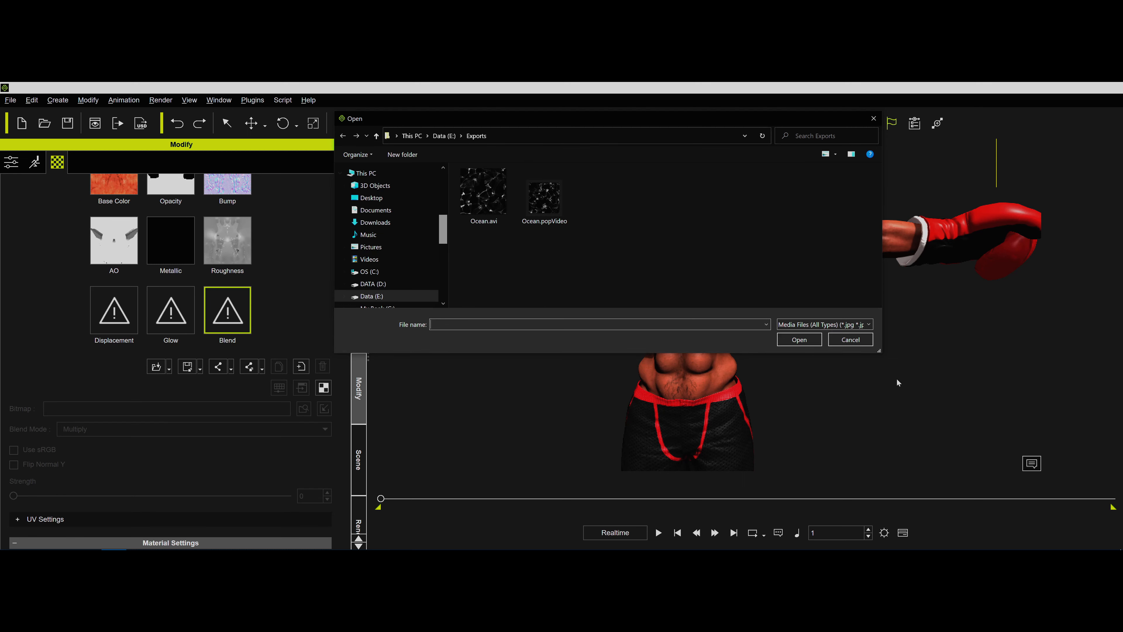
left_click(851, 340)
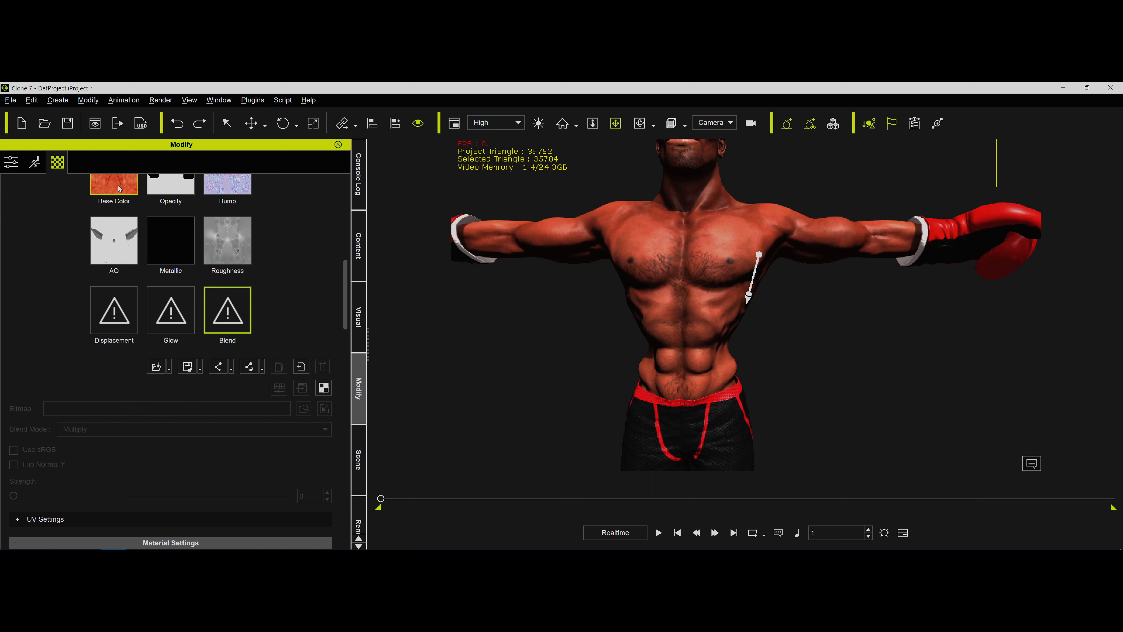
Step: Launch the Base Color texture in Photoshop and paint a magenta patch on a new layer over the upper middle of the torso
scroll(283, 257, "up", 2)
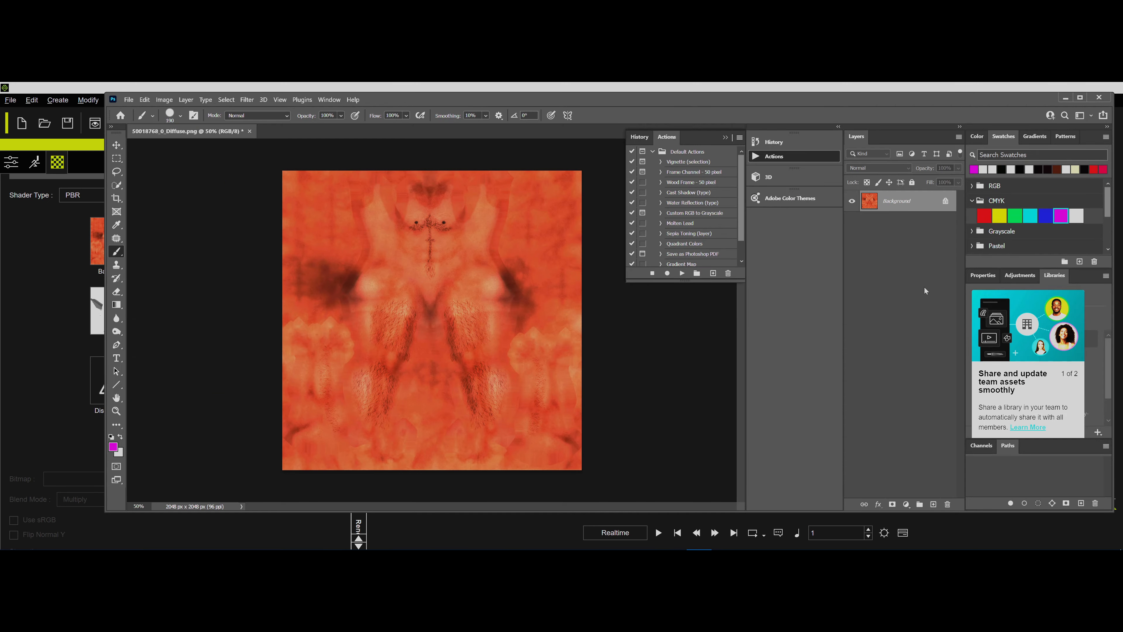
left_click(933, 505)
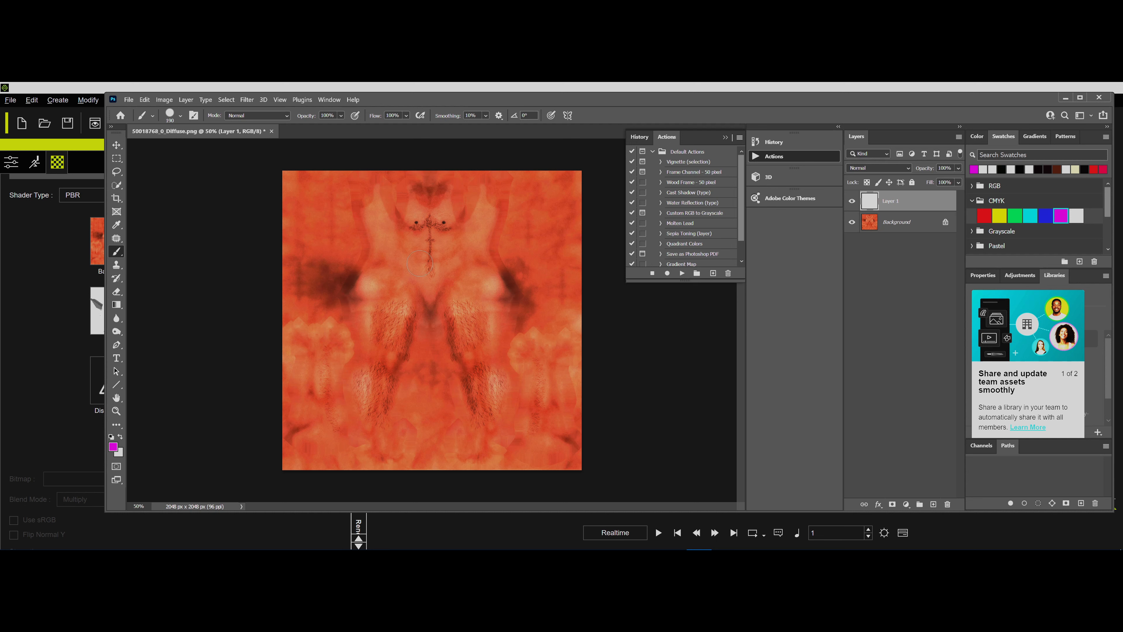
left_click_drag(418, 256, 456, 242)
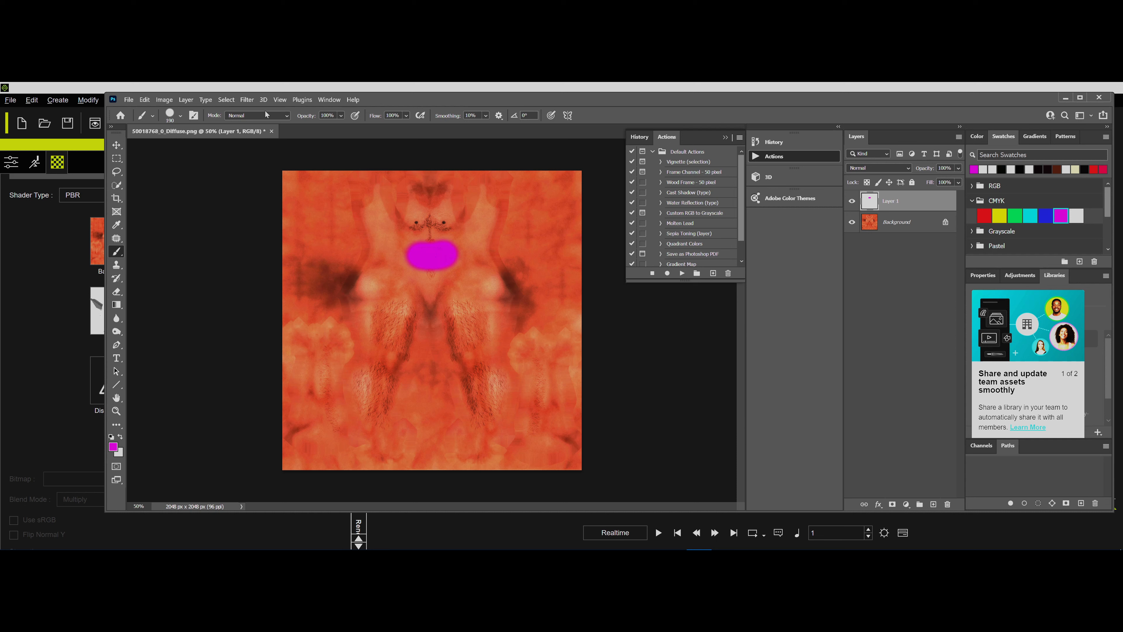
left_click(250, 103)
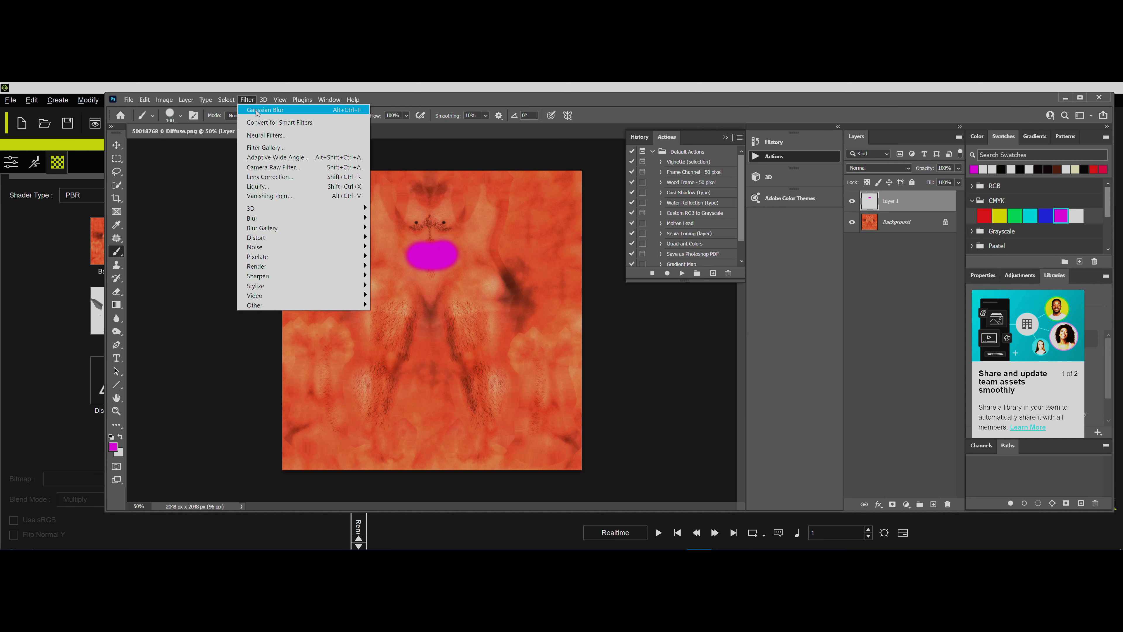
left_click(266, 111)
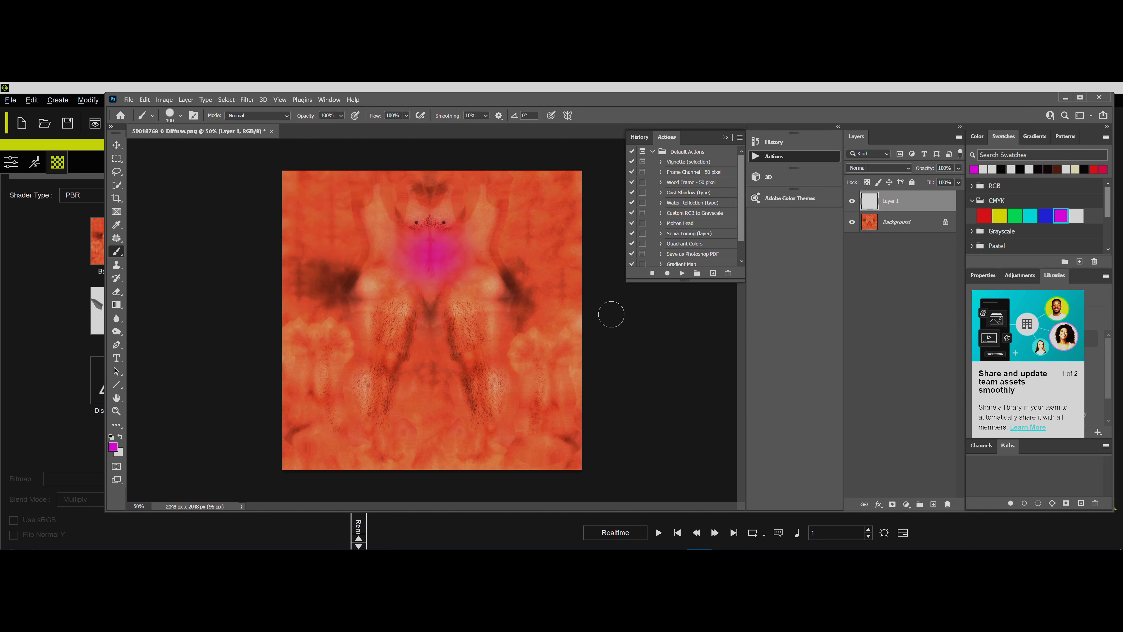
key("ctrl+z")
Step: Apply a Gaussian Blur with a radius of about 48 pixels to the magenta patch
left_click(247, 102)
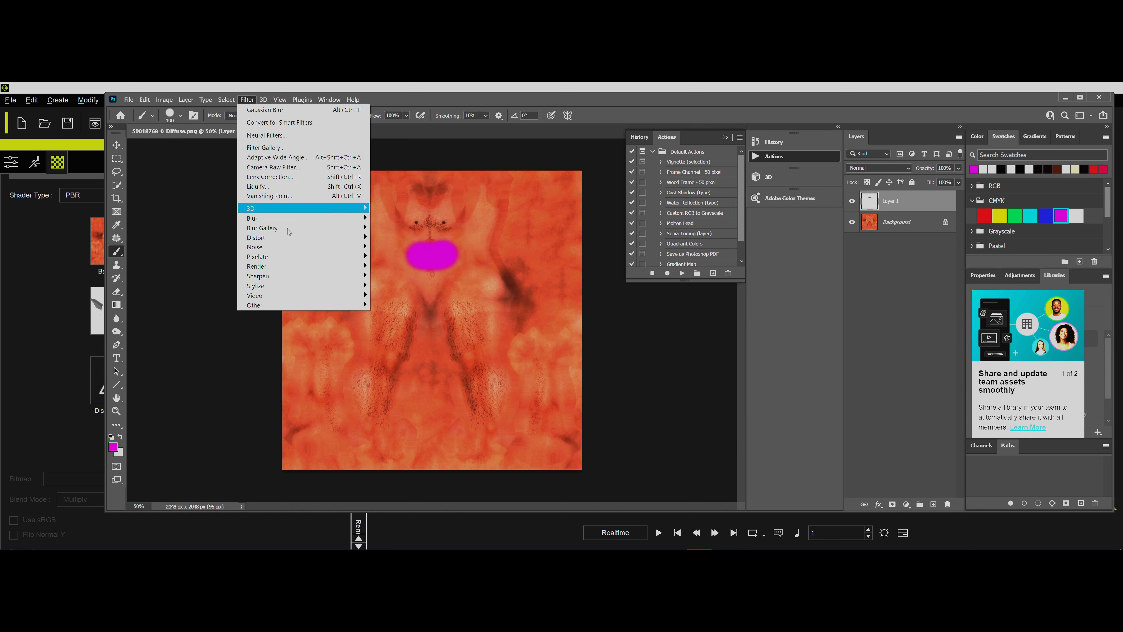
mouse_move(292, 218)
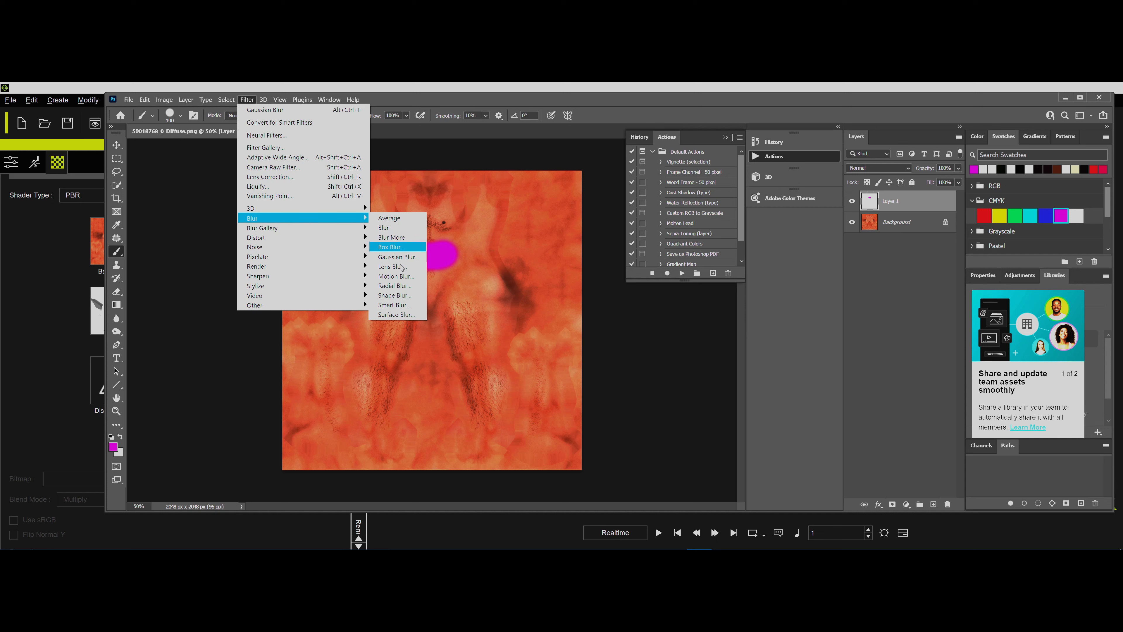
left_click(398, 257)
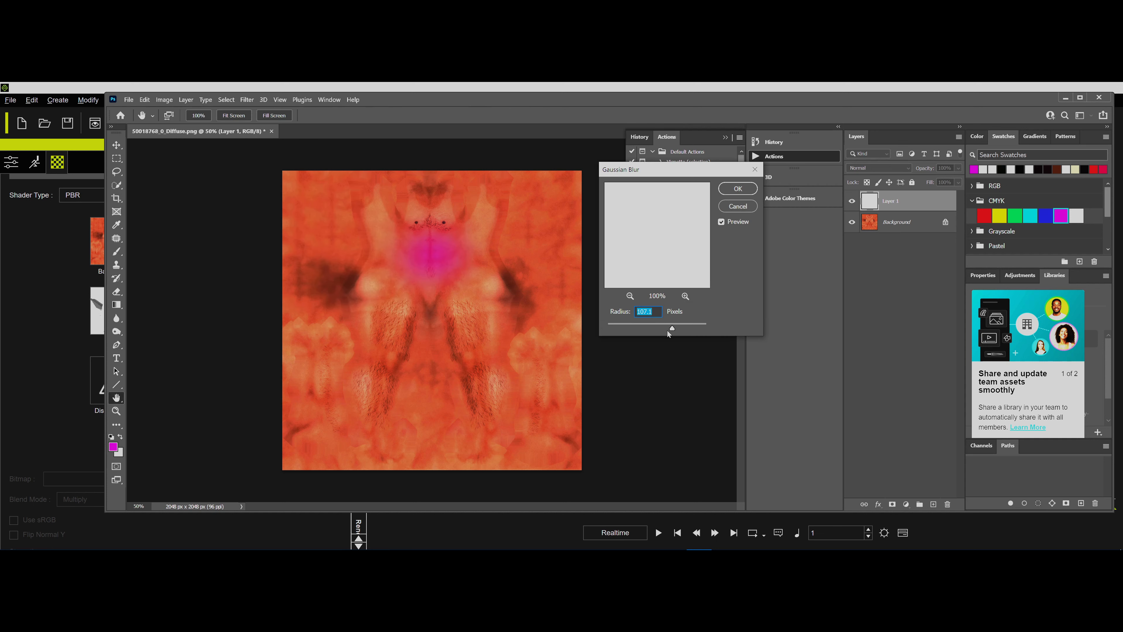
left_click_drag(634, 329, 603, 328)
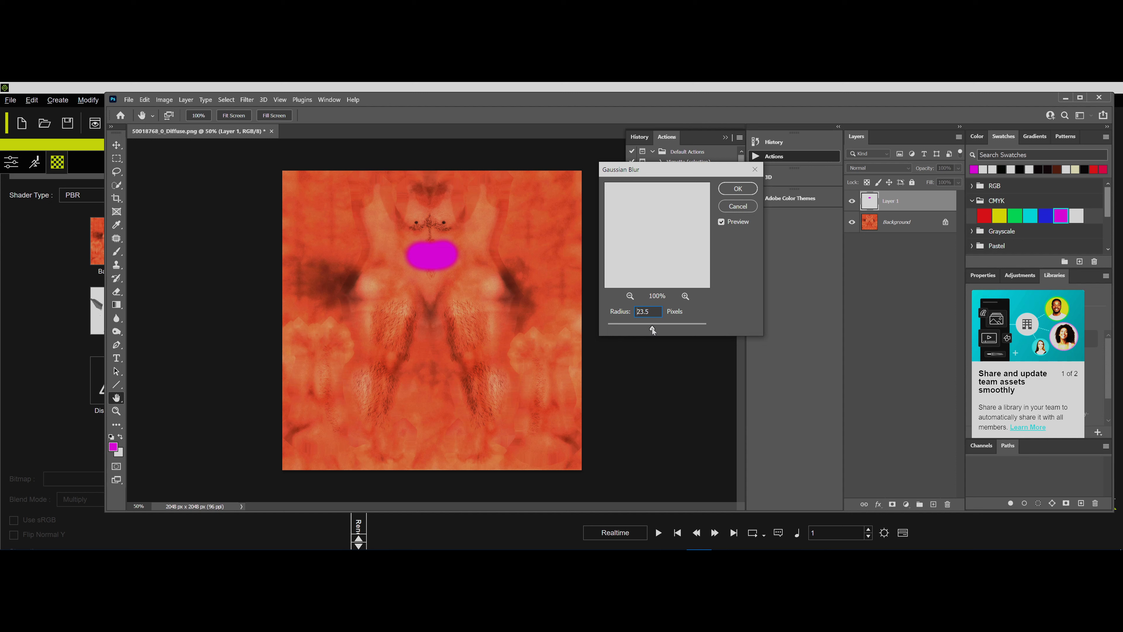
left_click_drag(651, 328, 663, 328)
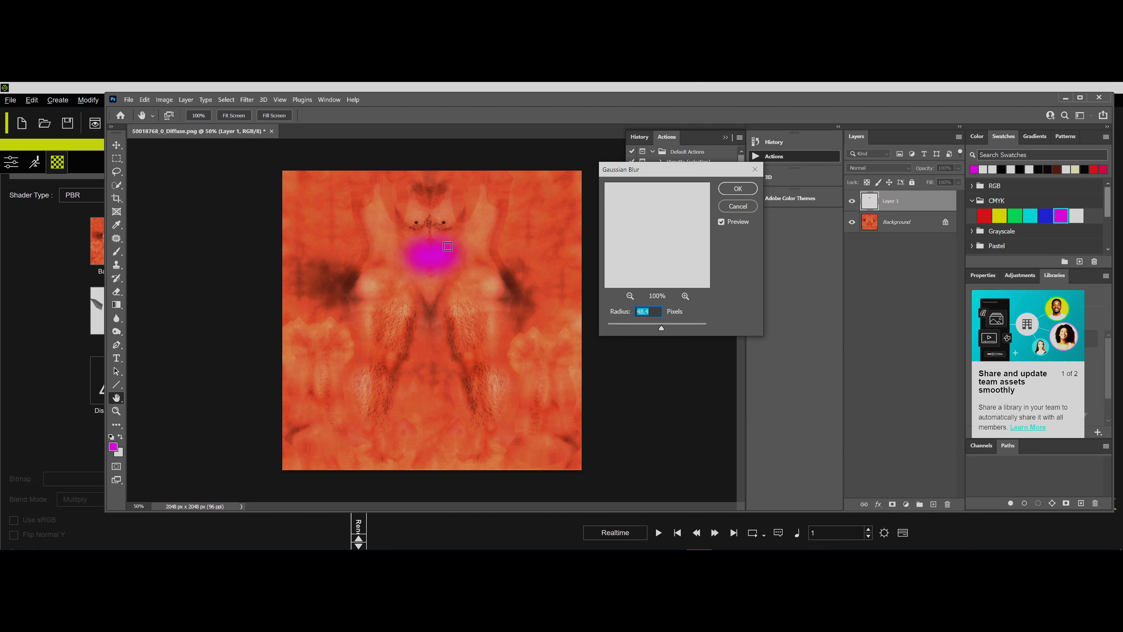
left_click(738, 189)
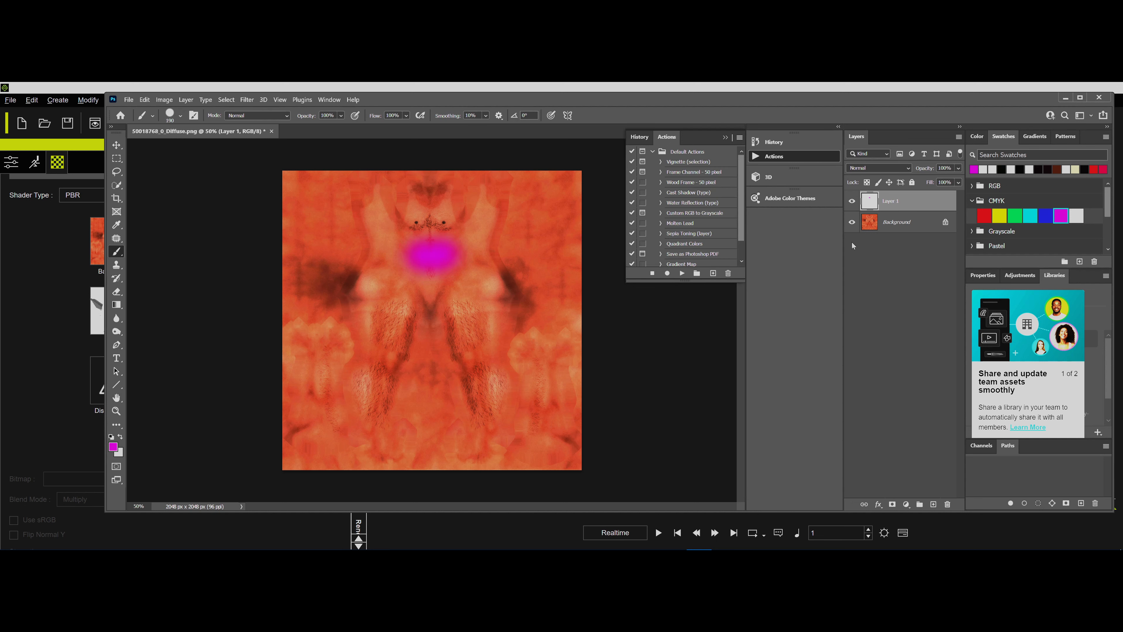
Step: Hide the Background layer and export the magenta patch as BodyPunch.jpg in the Exports folder
left_click(851, 222)
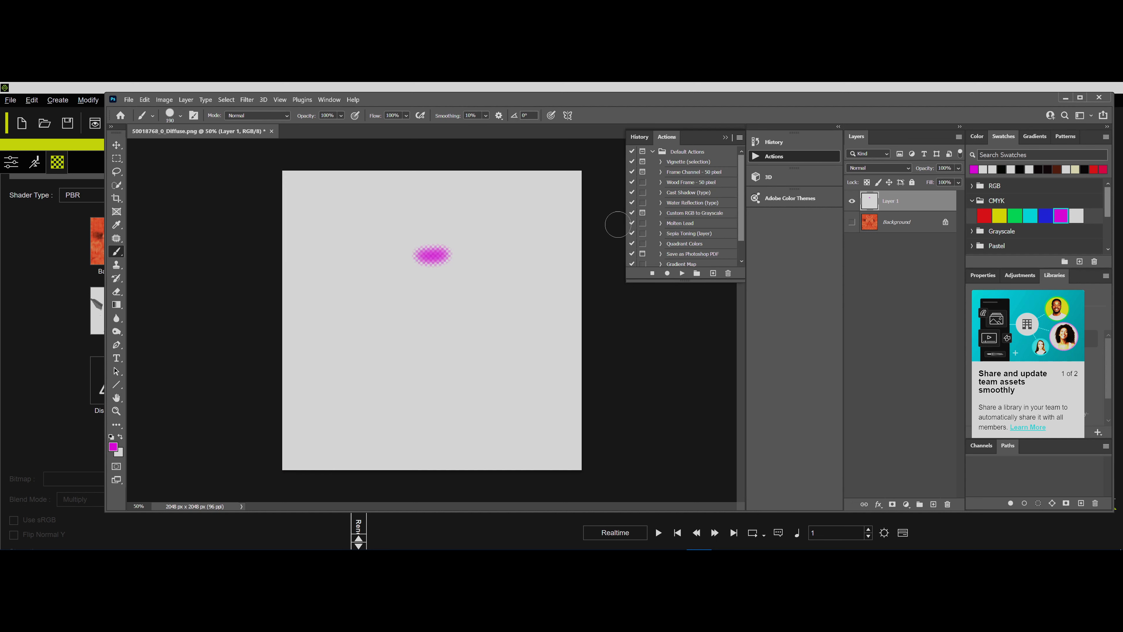
left_click(127, 100)
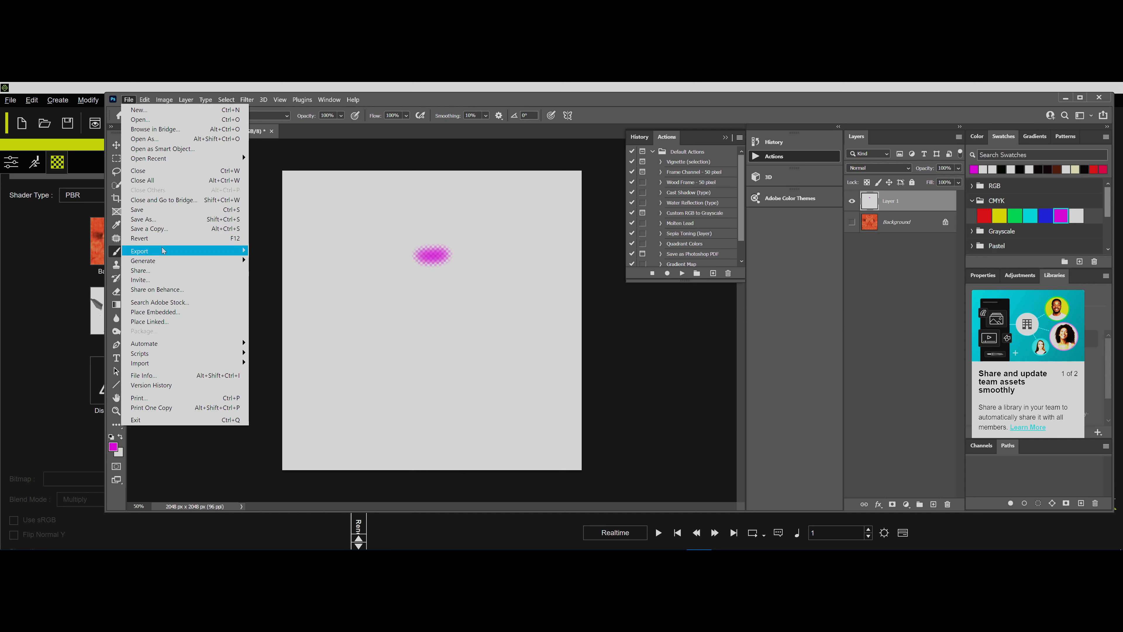
mouse_move(164, 251)
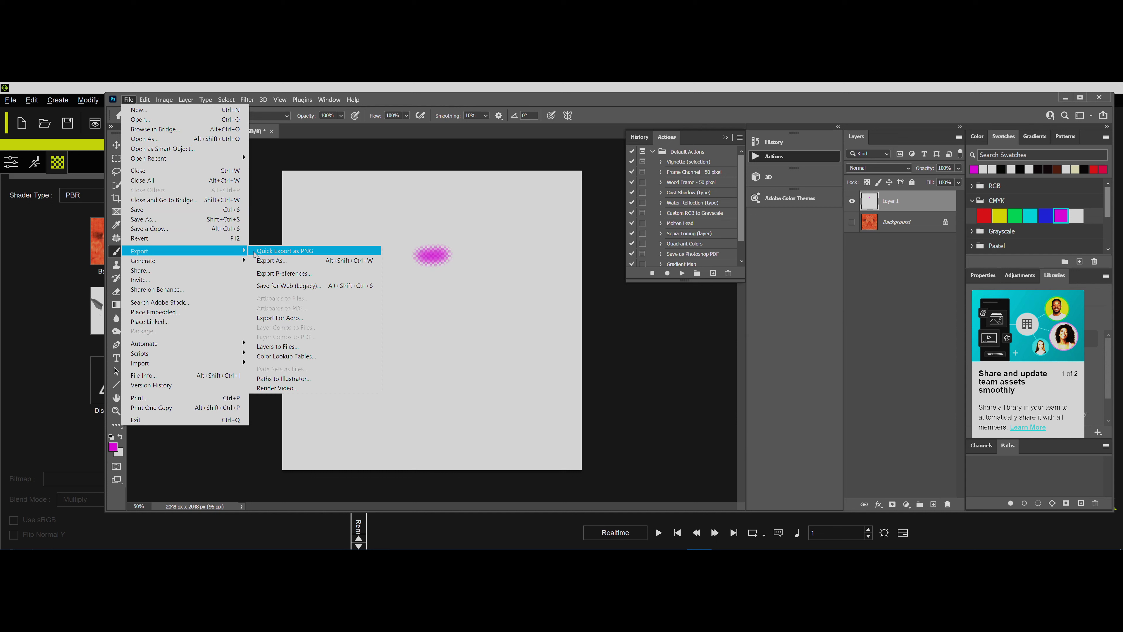
left_click(305, 264)
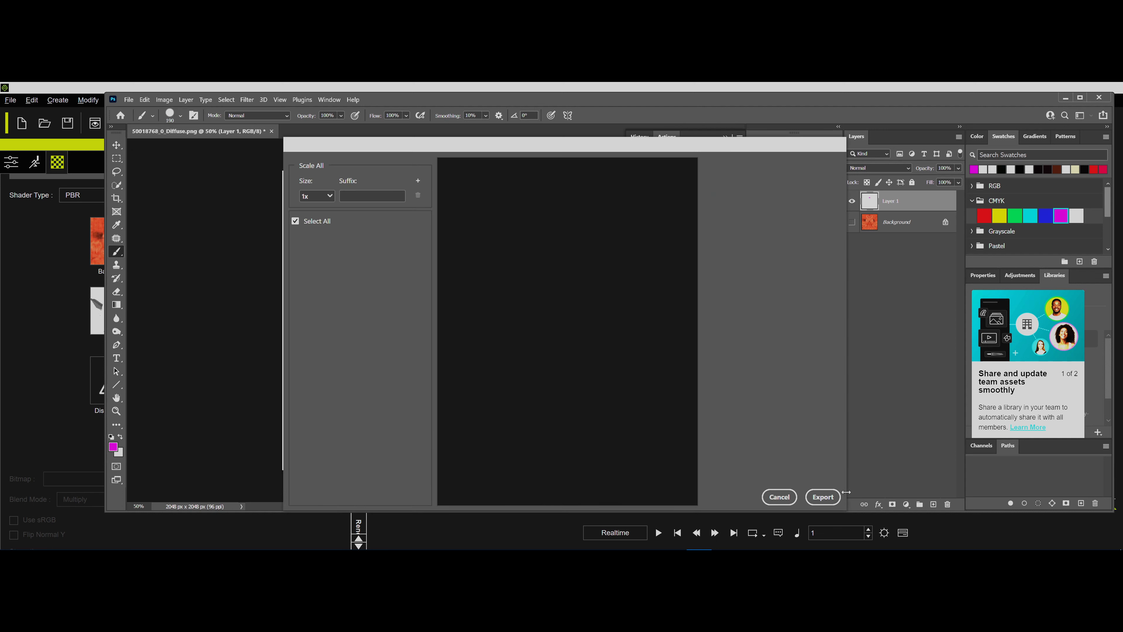
left_click(823, 497)
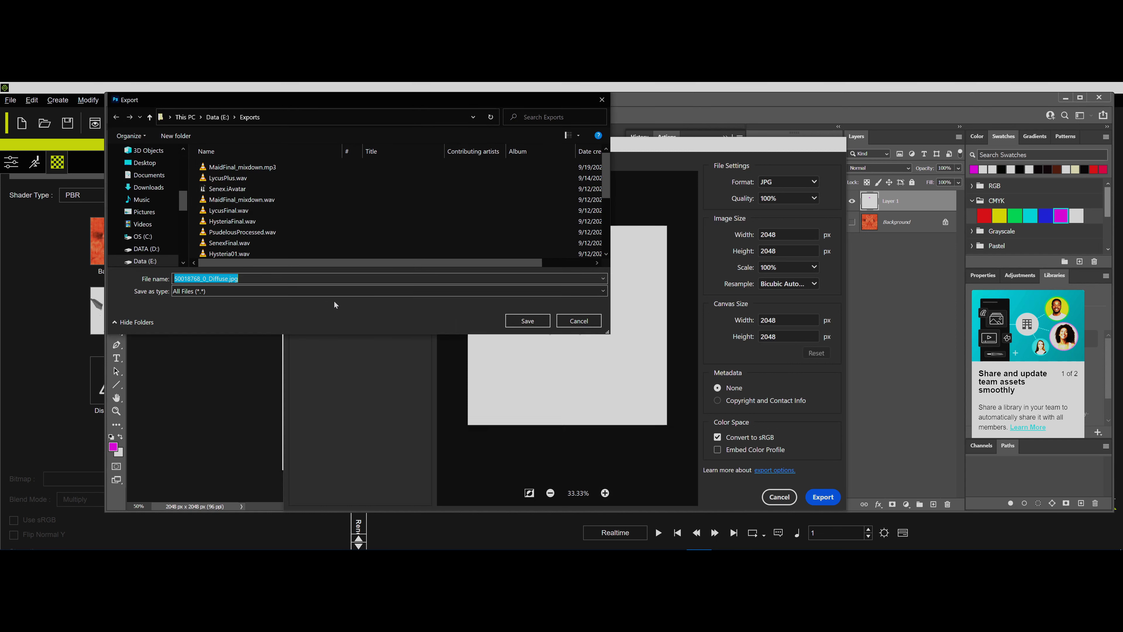
type("B")
key("Return")
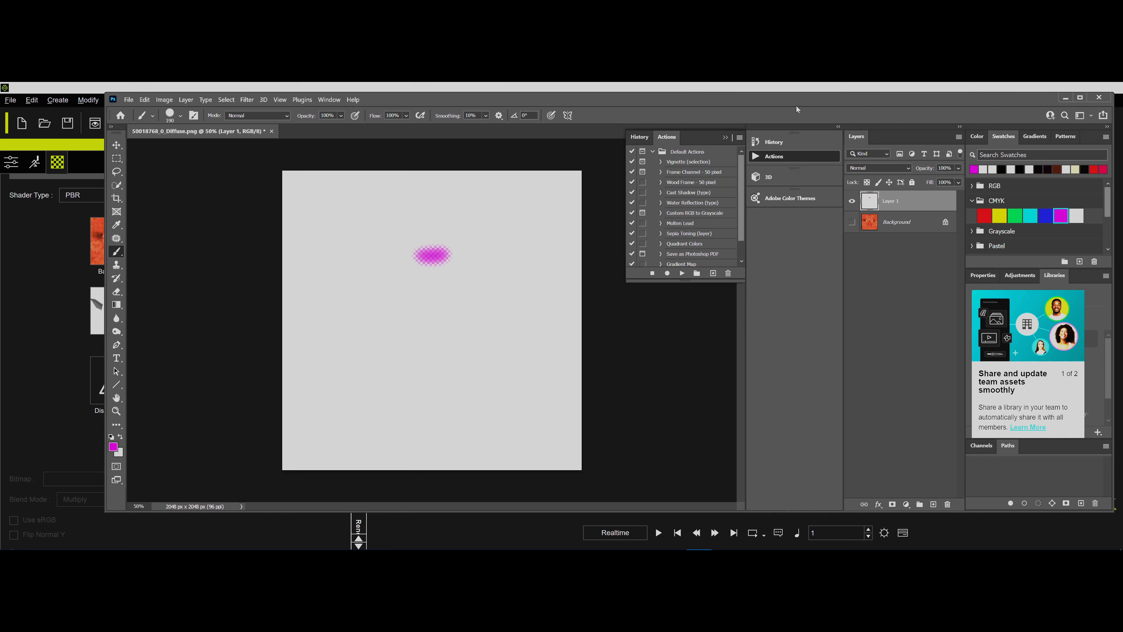
Step: Switch back to iClone and load BodyPunch.jpg into the body material's Blend channel
left_click(1064, 99)
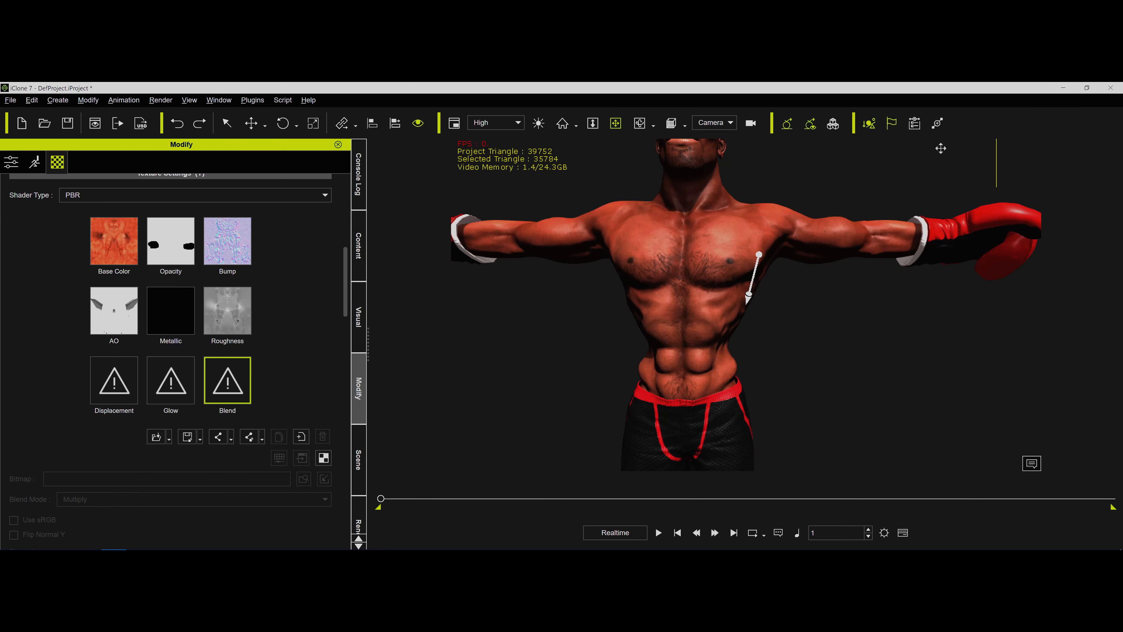
double_click(222, 386)
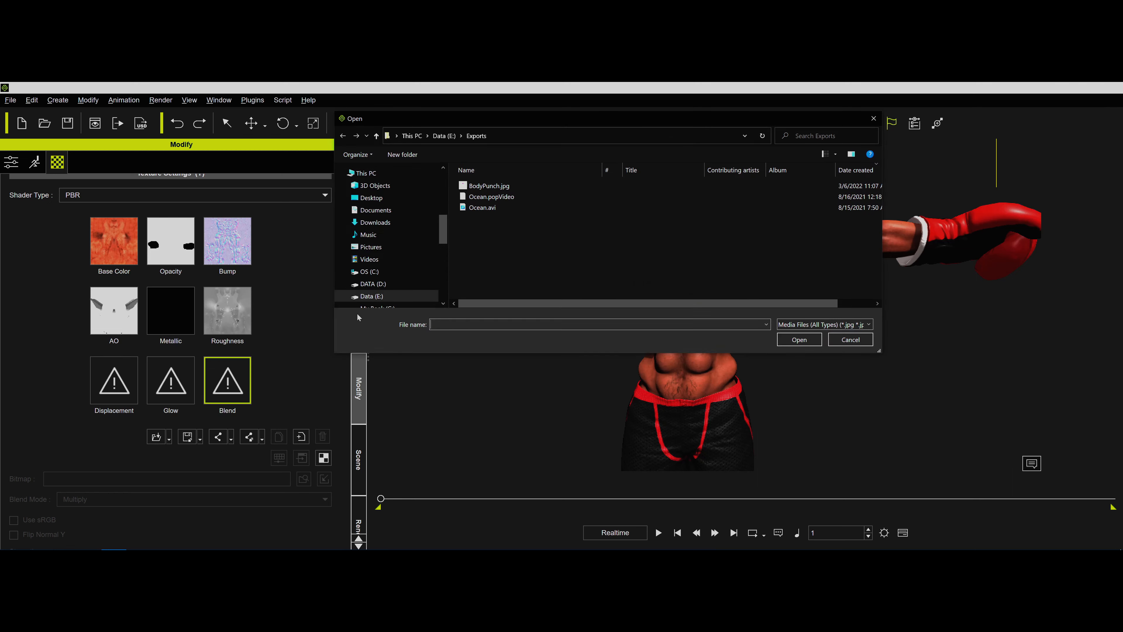
double_click(481, 187)
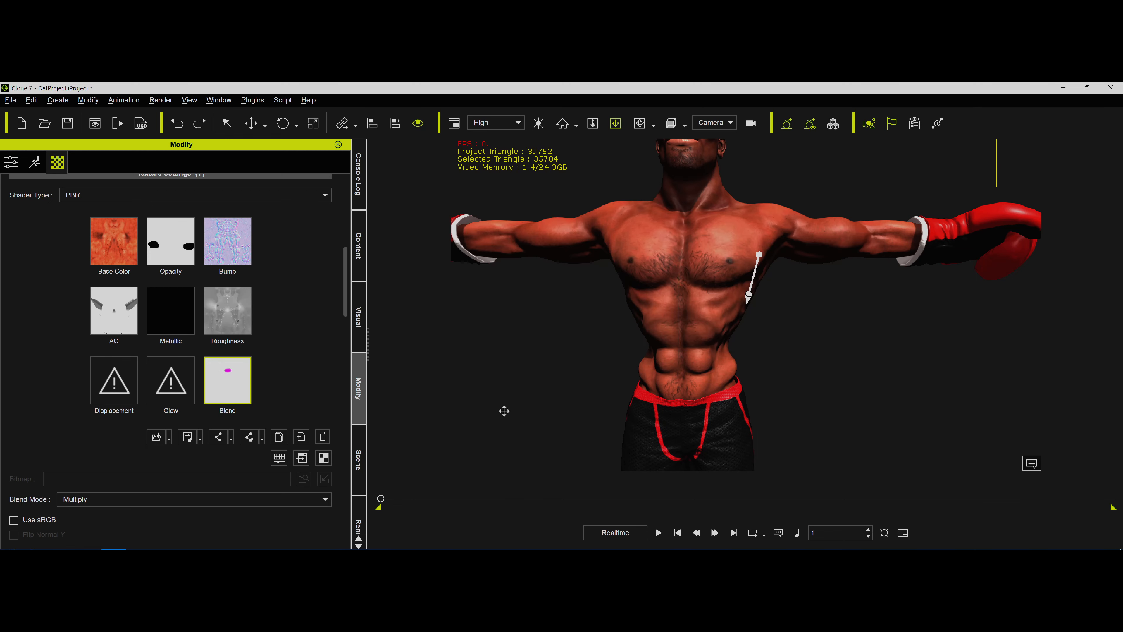
Step: Keep the Blend texture's mode at Multiply and set its strength to 100 at frame 1
left_click_drag(346, 298, 345, 319)
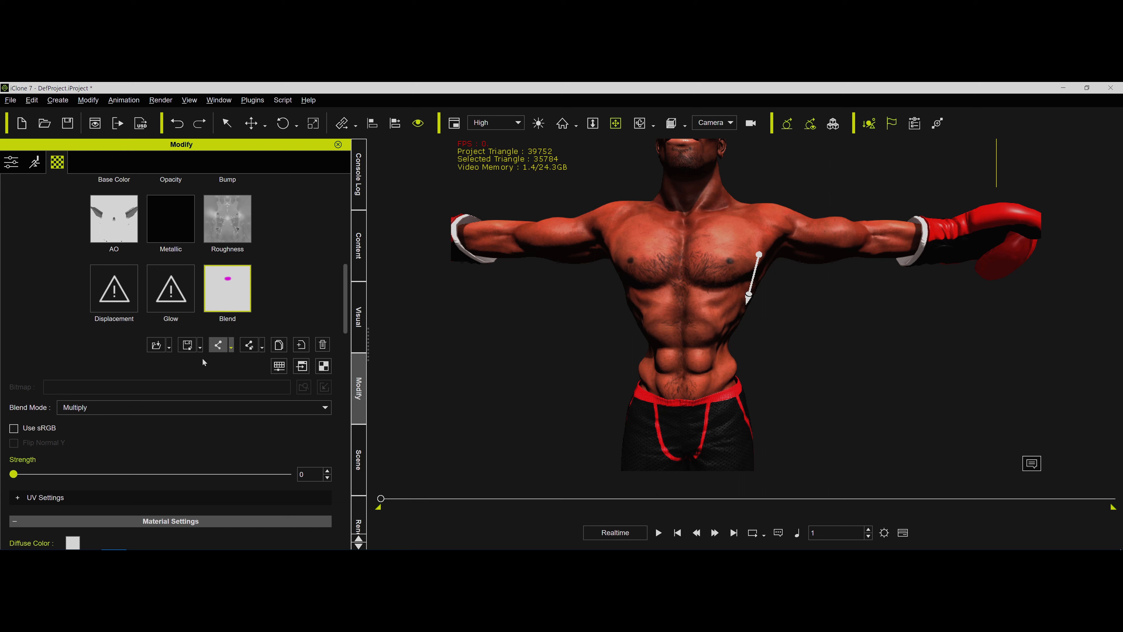
left_click(117, 404)
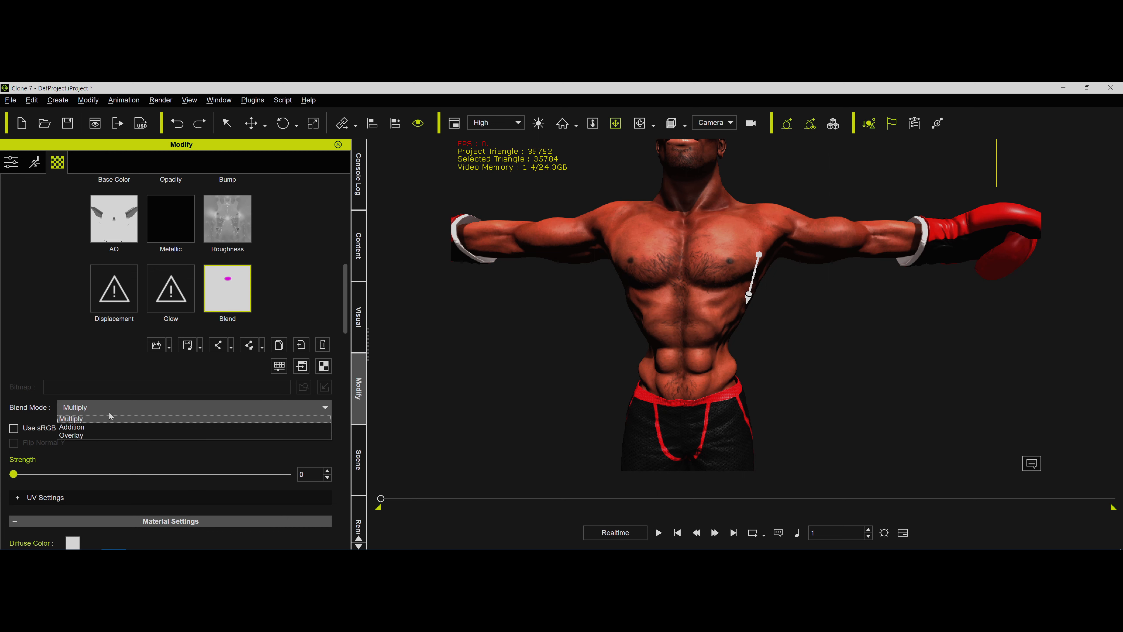
left_click(92, 368)
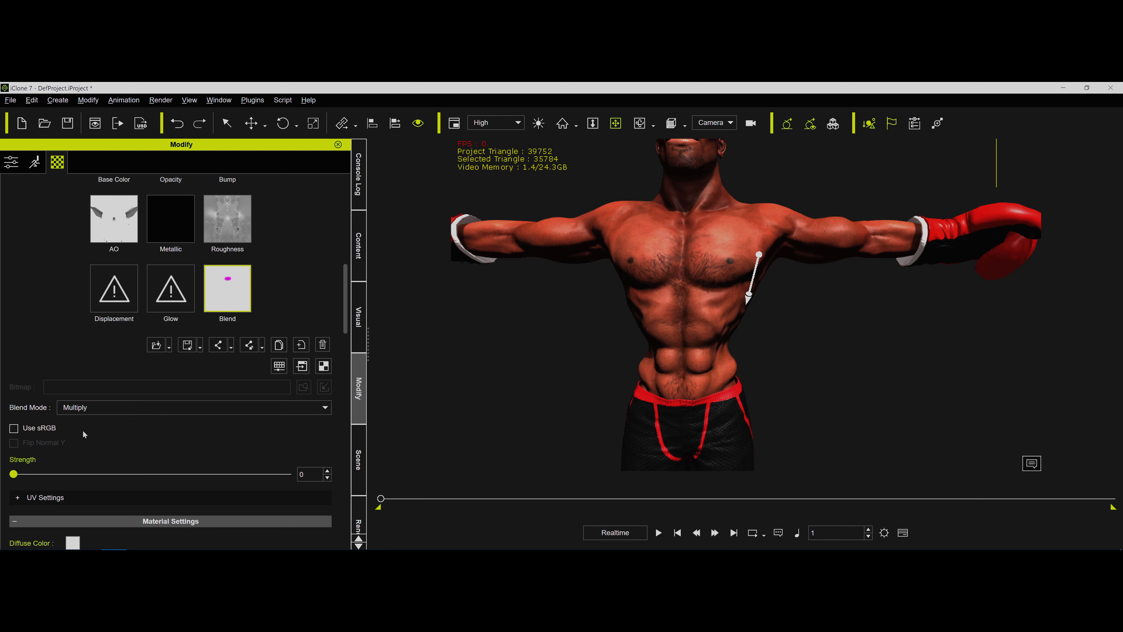
left_click_drag(13, 474, 287, 474)
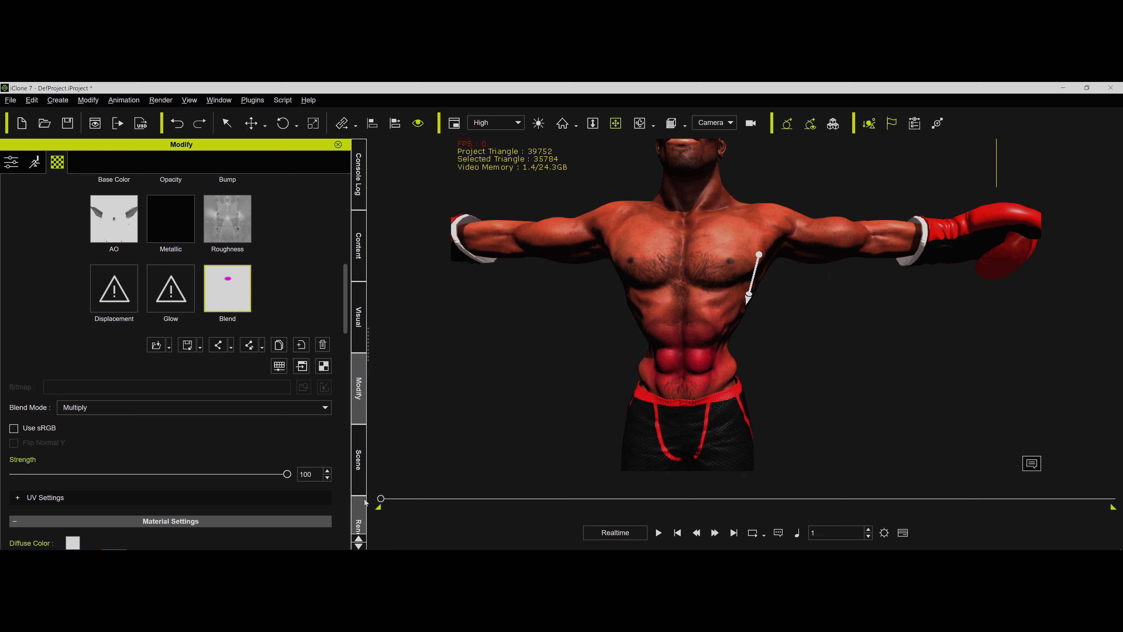
Step: Lower the Blend texture's strength to 0 at frame 441 and return the playhead to frame 1
left_click_drag(381, 498, 528, 498)
left_click(560, 498)
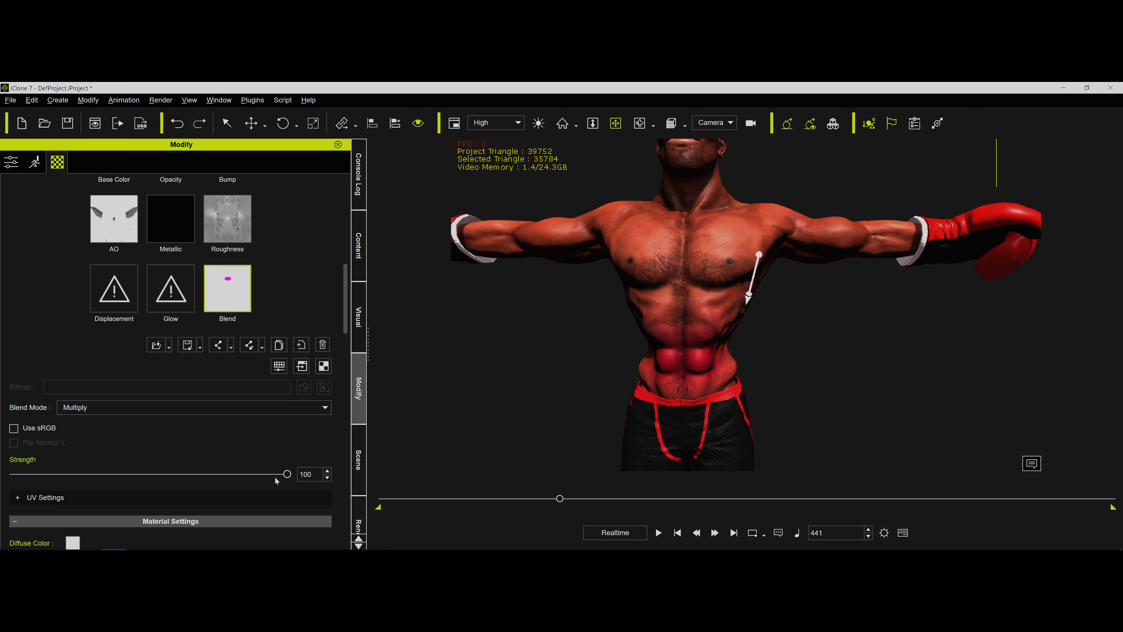
left_click_drag(287, 474, 222, 474)
left_click_drag(102, 470, 13, 474)
left_click_drag(559, 499, 325, 493)
left_click_drag(472, 484, 340, 502)
Step: Try the Addition and Overlay blend modes on the Blend texture, varying the Overlay strength, and restore Multiply
left_click(173, 407)
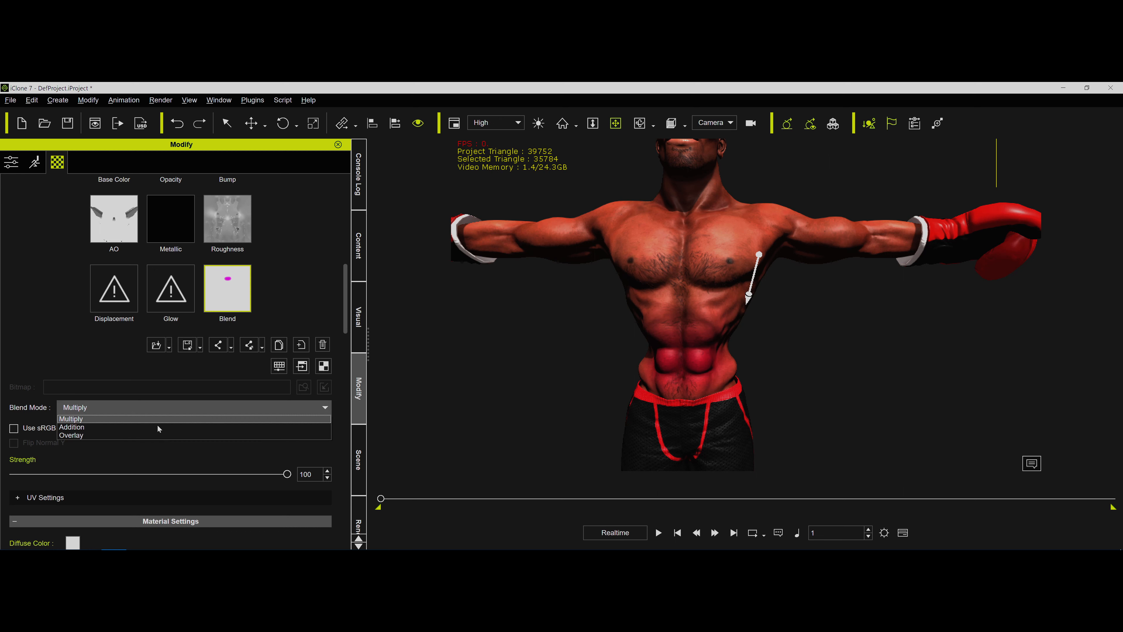
left_click(157, 425)
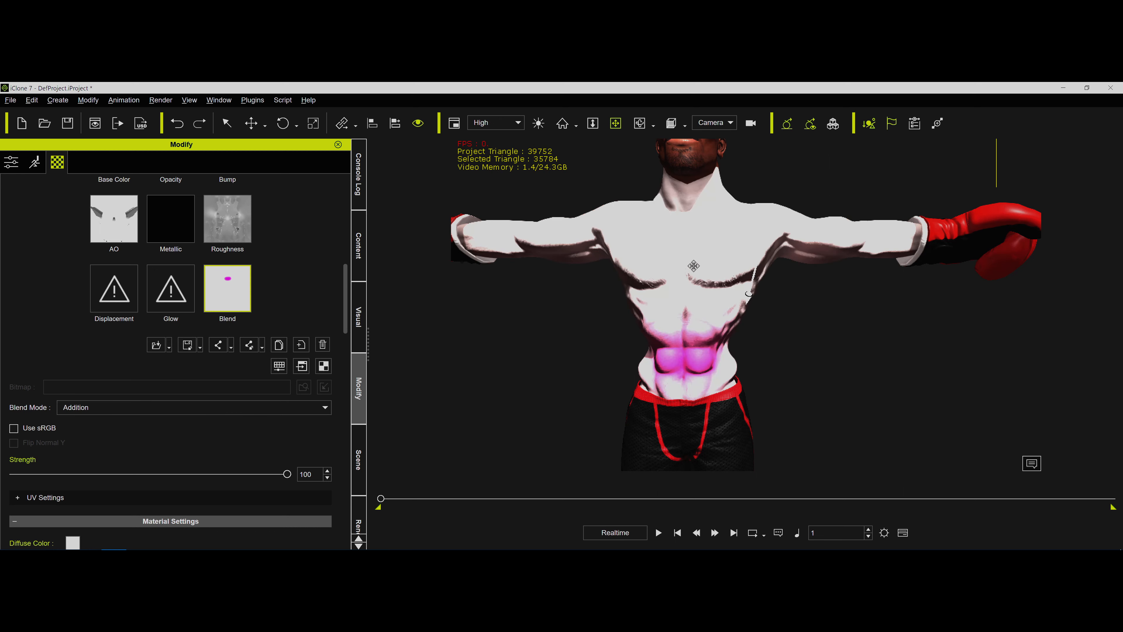
left_click(161, 412)
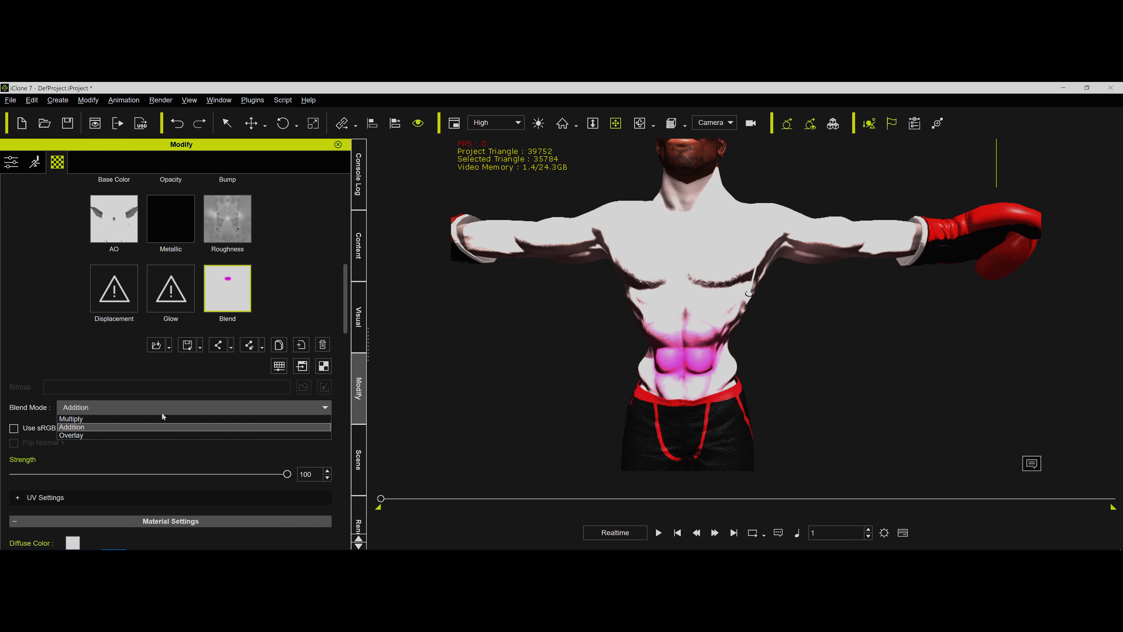
left_click(151, 435)
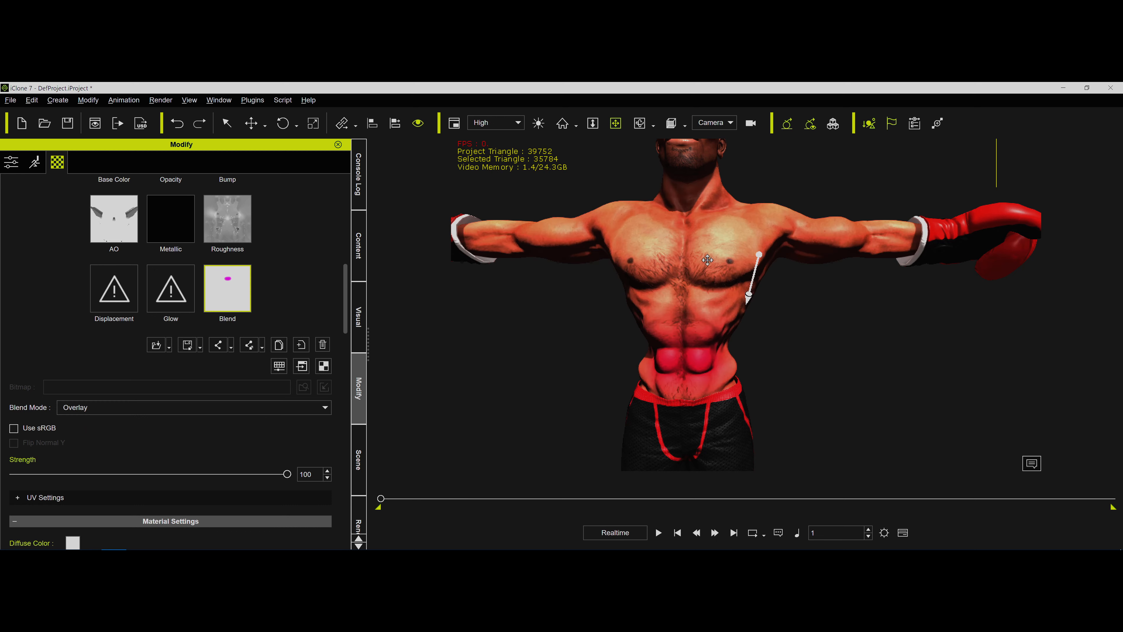
left_click_drag(287, 473, 224, 474)
left_click(289, 474)
left_click(205, 410)
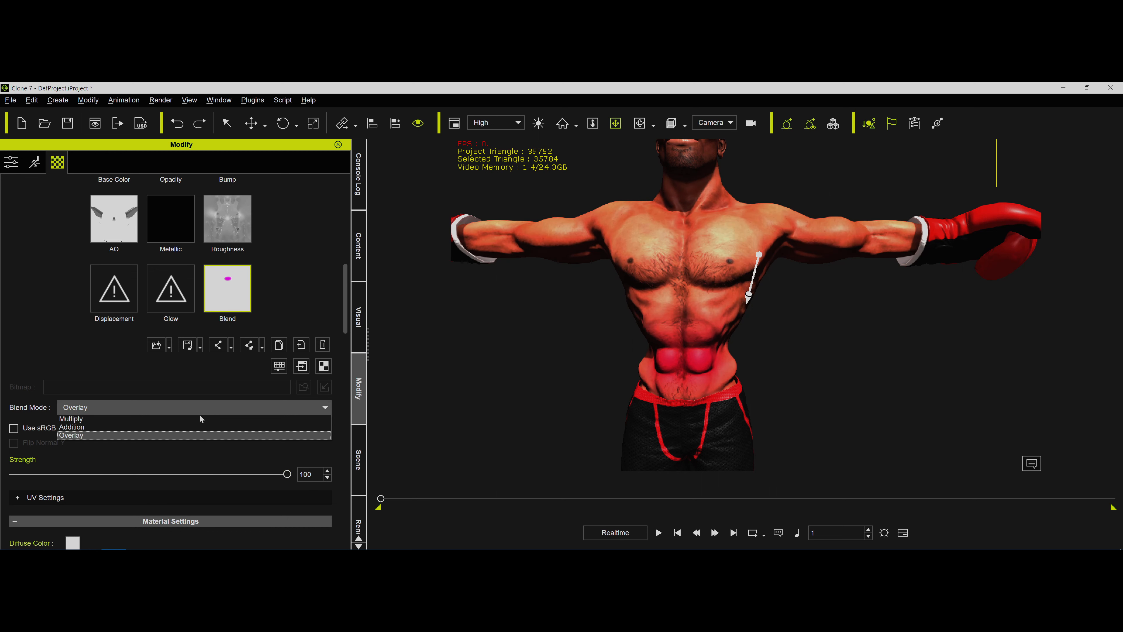
left_click(196, 419)
Step: Animate the Blend texture's strength from 0 at frame 1 to 100 at frame 760 and scrub the timeline to preview it
left_click_drag(287, 474, 13, 473)
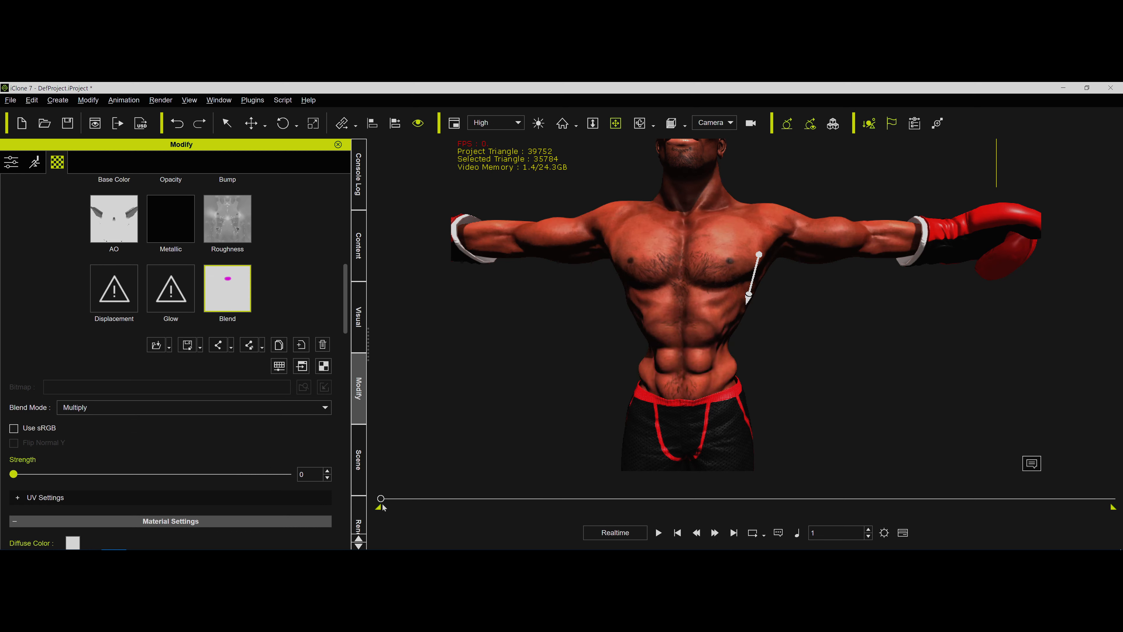
left_click_drag(380, 498, 689, 499)
left_click_drag(13, 474, 409, 473)
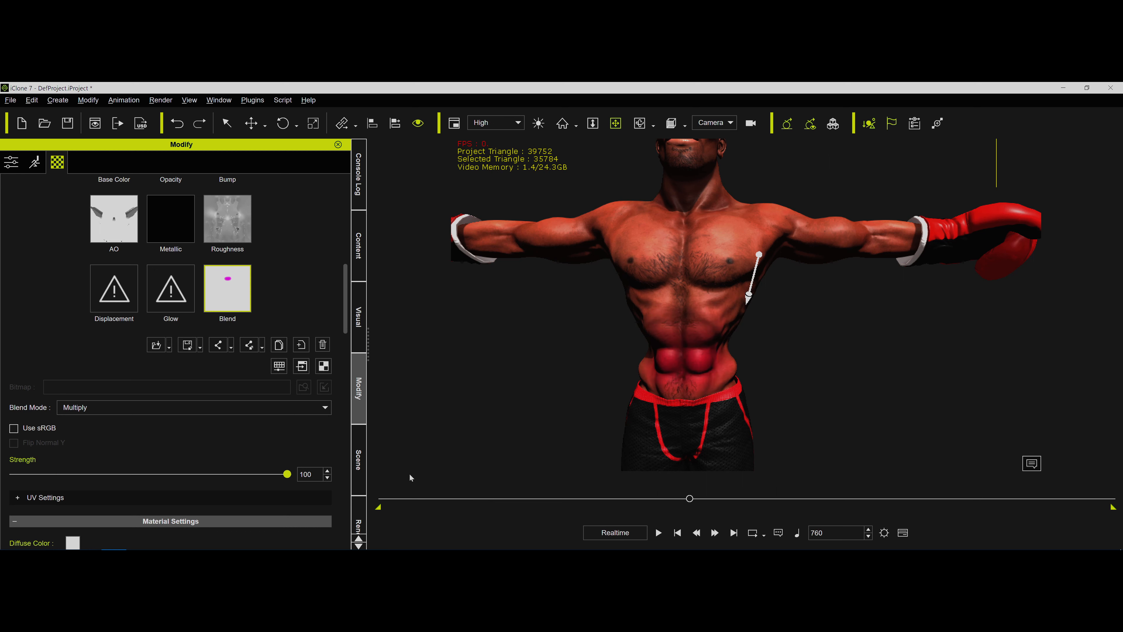
left_click_drag(690, 499, 384, 498)
left_click_drag(476, 507, 726, 502)
Step: Switch to Photoshop with the magenta patch document
left_click(699, 539)
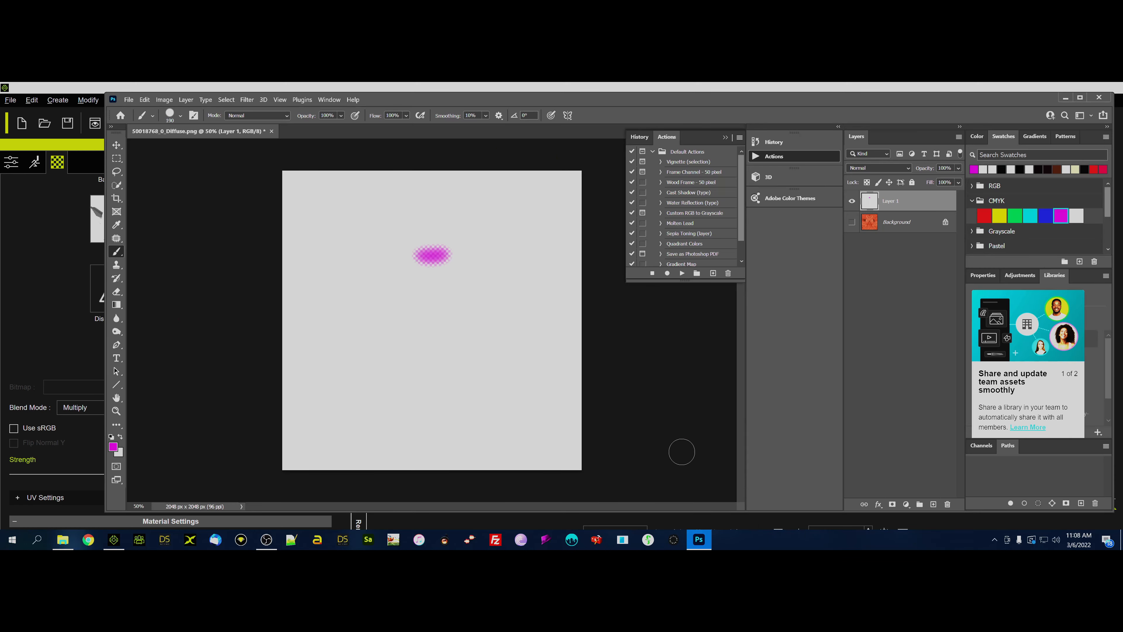